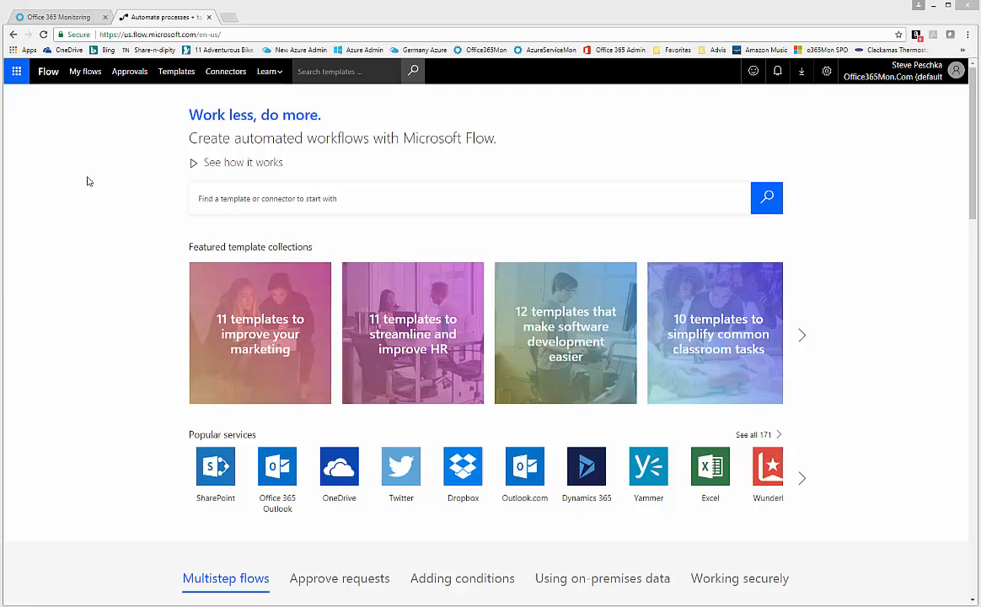
- From My flows, create a blank flow and search all connectors and triggers
click(81, 73)
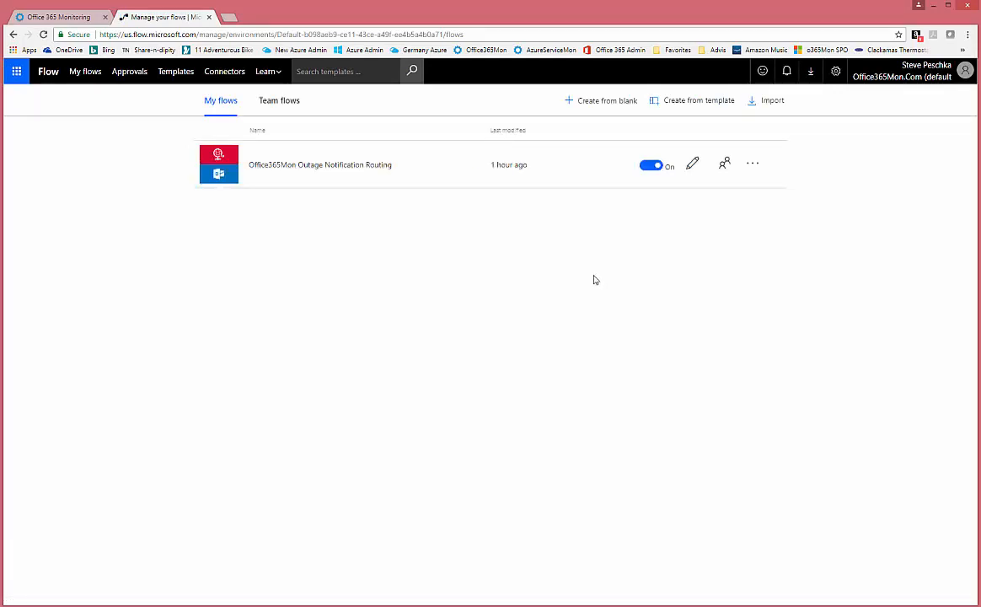
click(604, 105)
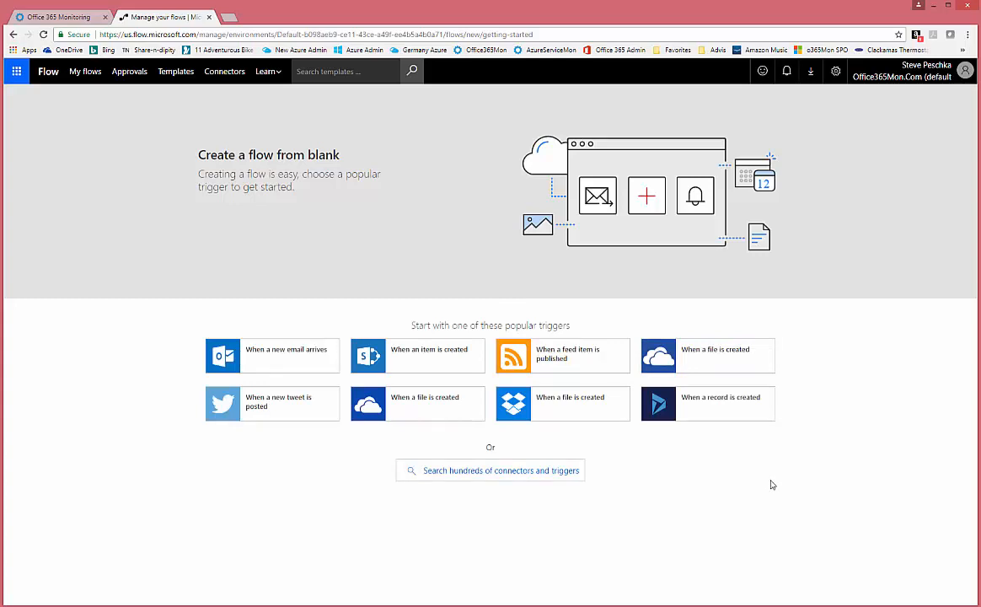
click(525, 473)
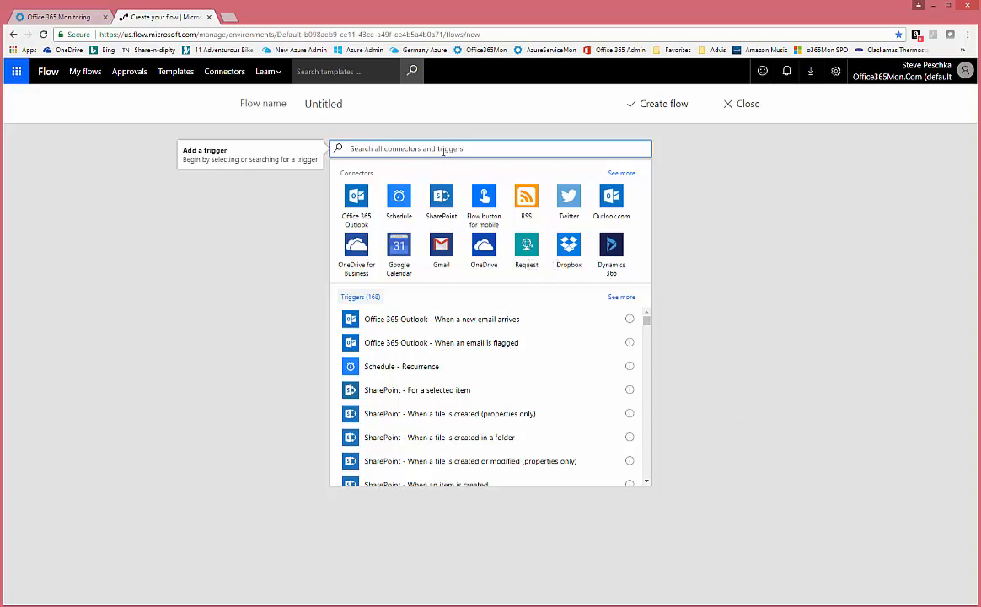
- Search 'http request' and use 'When a HTTP request is received' as the trigger
text(http request)
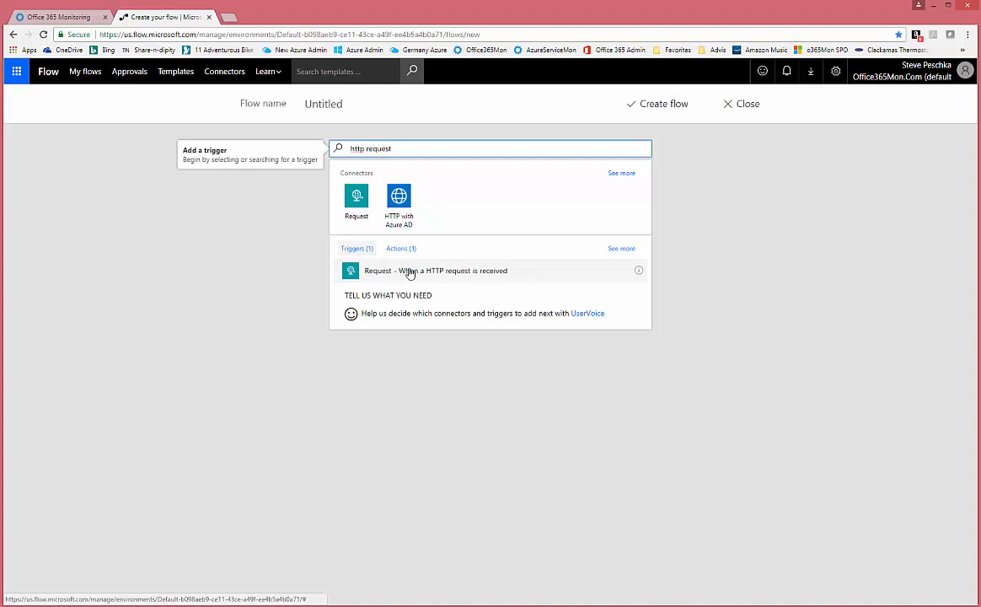
click(349, 271)
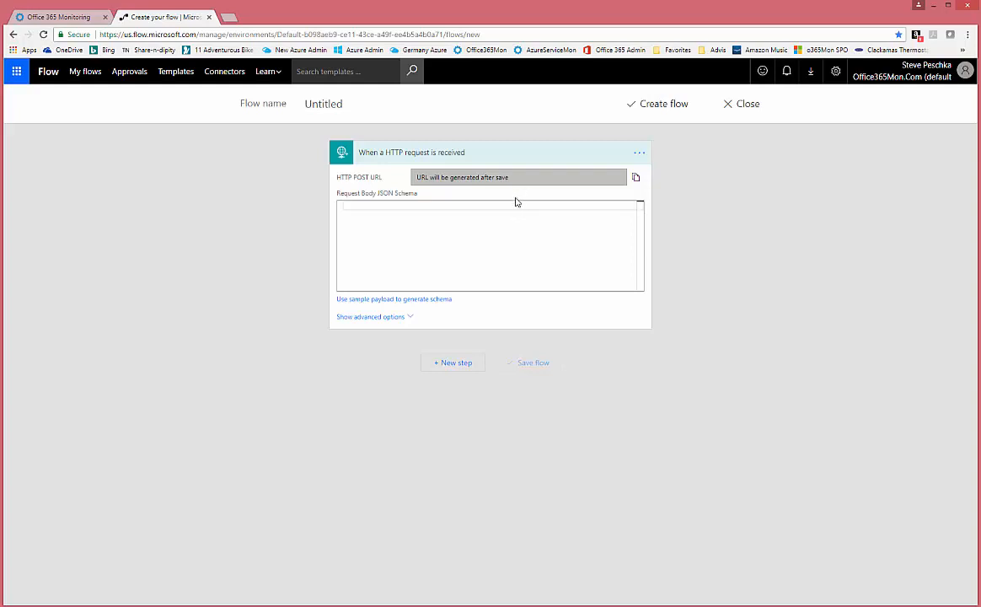
- Rename the flow to 'Demo Webhook with Office365Mon', fixing the typos
click(351, 103)
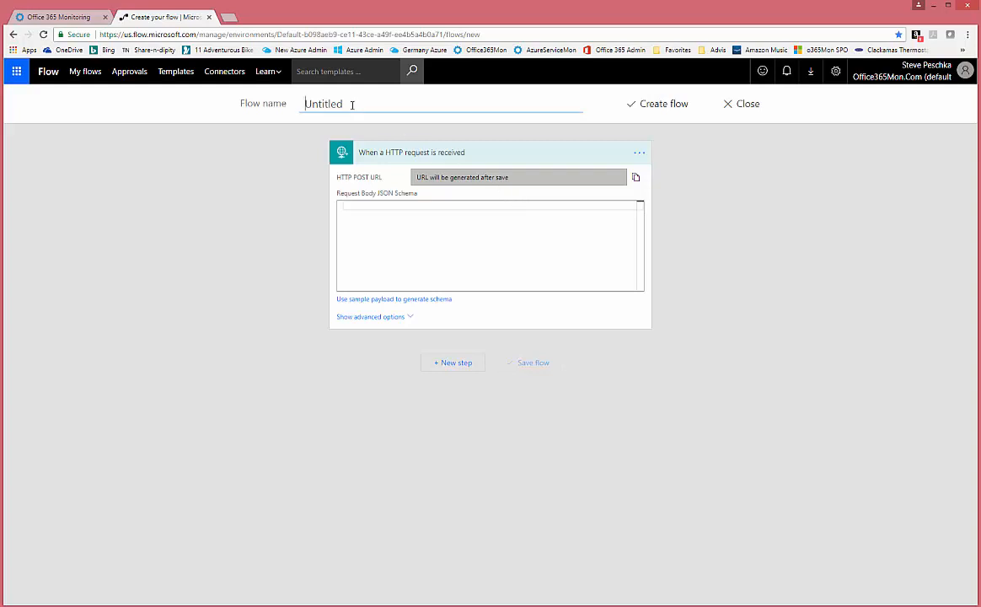
text(Demo Webhook wtih Of)
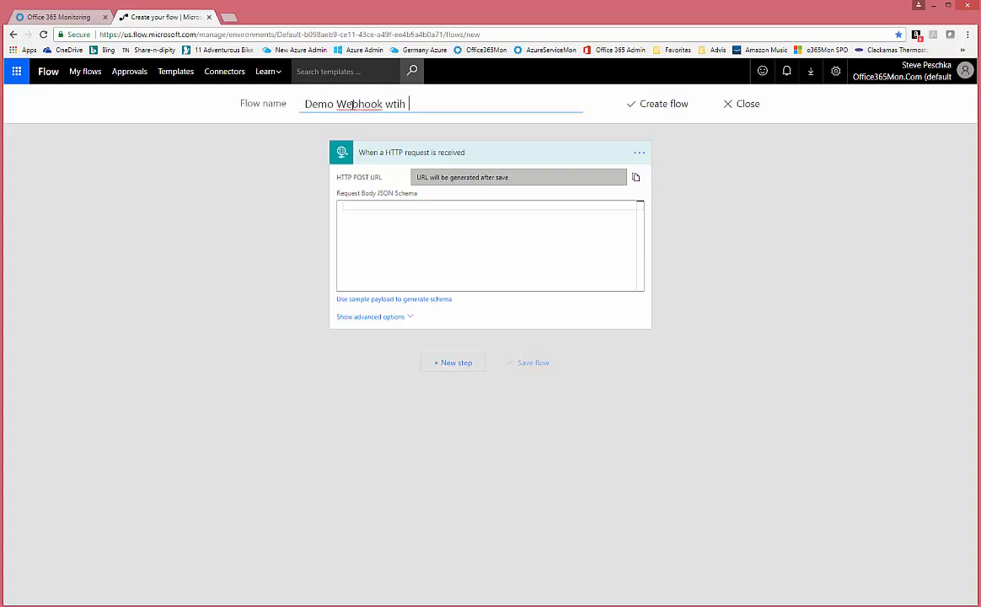
key(BackSpace)
key(BackSpace)
key(BackSpace)
key(BackSpace)
key(BackSpace)
key(BackSpace)
text(iht)
key(BackSpace)
key(BackSpace)
key(BackSpace)
text(th Office365Mon)
click(391, 209)
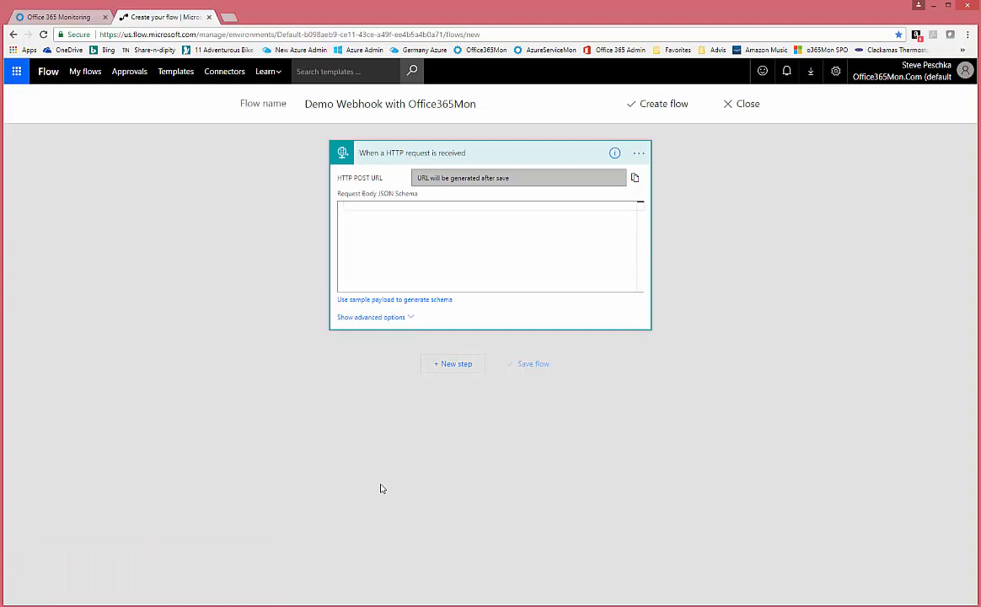
- Paste the JSON schema copied from Notepad into the trigger's Request Body JSON Schema
click(221, 604)
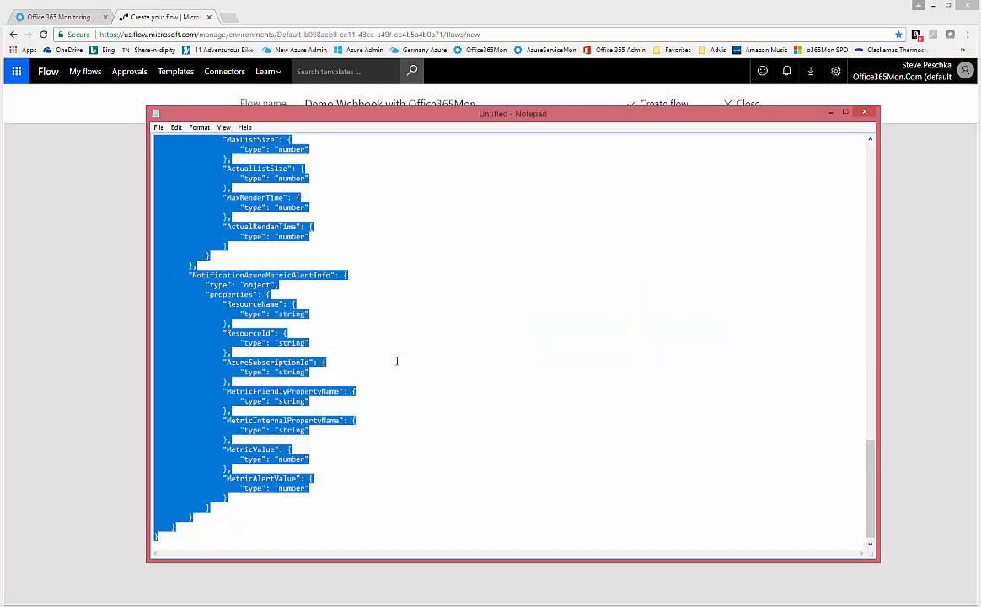
right_click(193, 184)
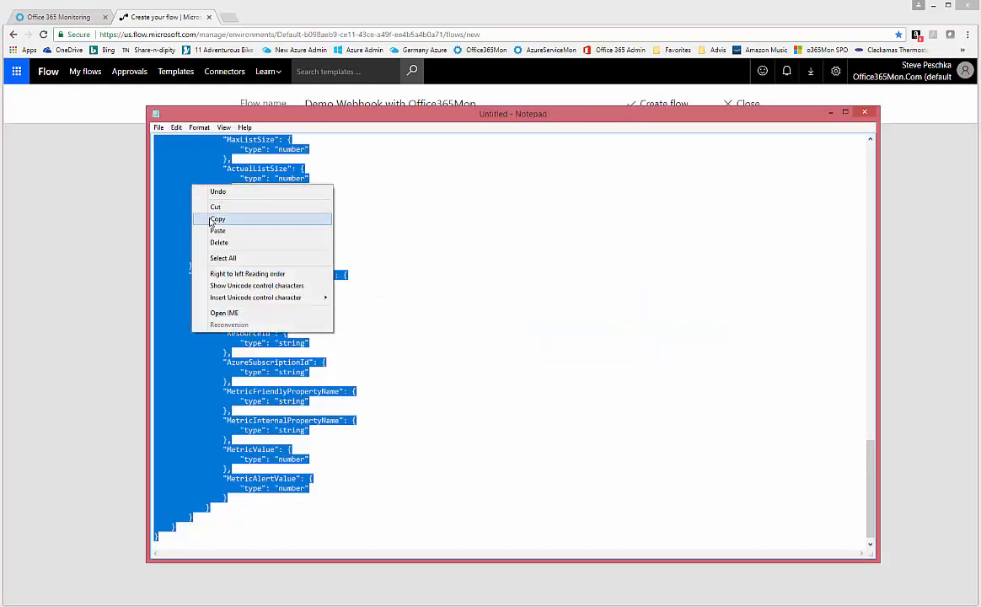
click(215, 219)
click(123, 236)
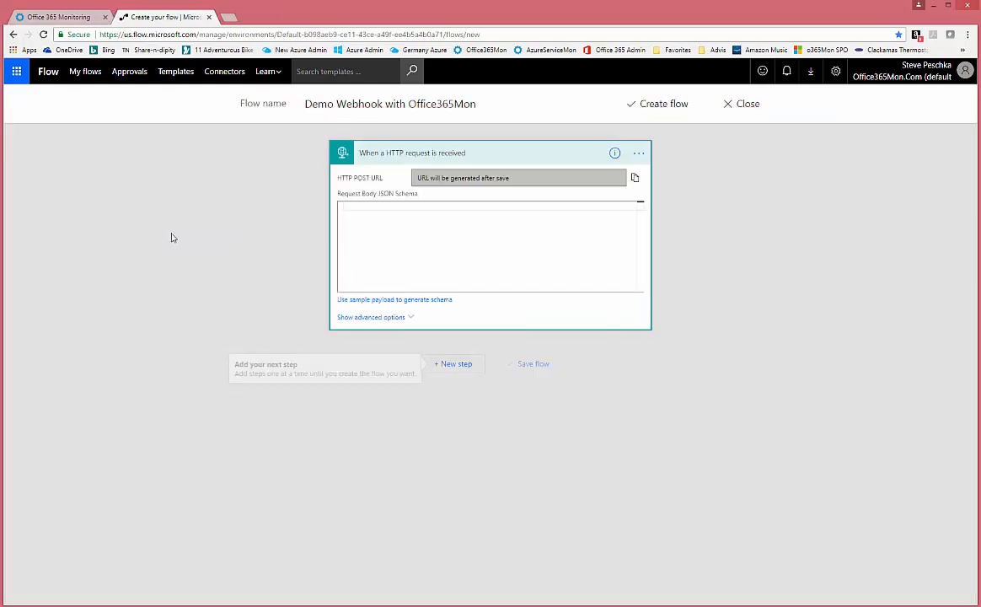
click(386, 208)
key(ctrl+v)
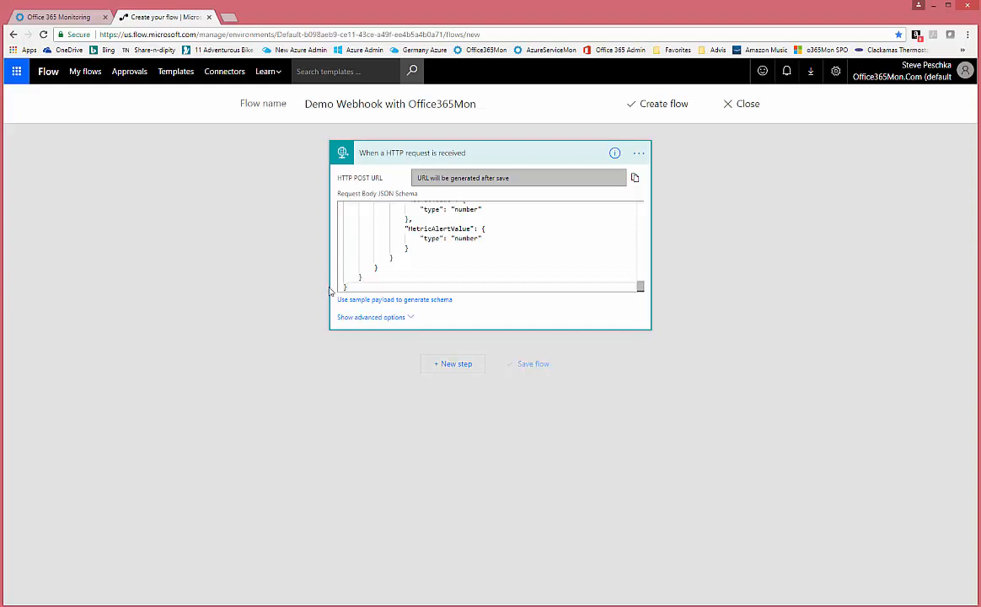
click(456, 364)
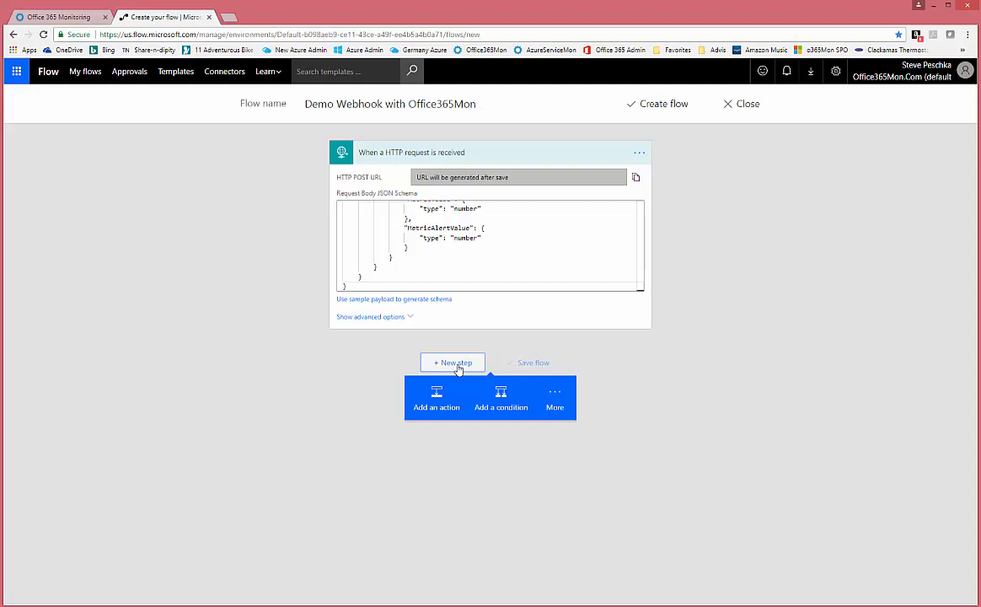
- Add a Condition comparing WebhookNotificationType with 'is equal to'
click(502, 397)
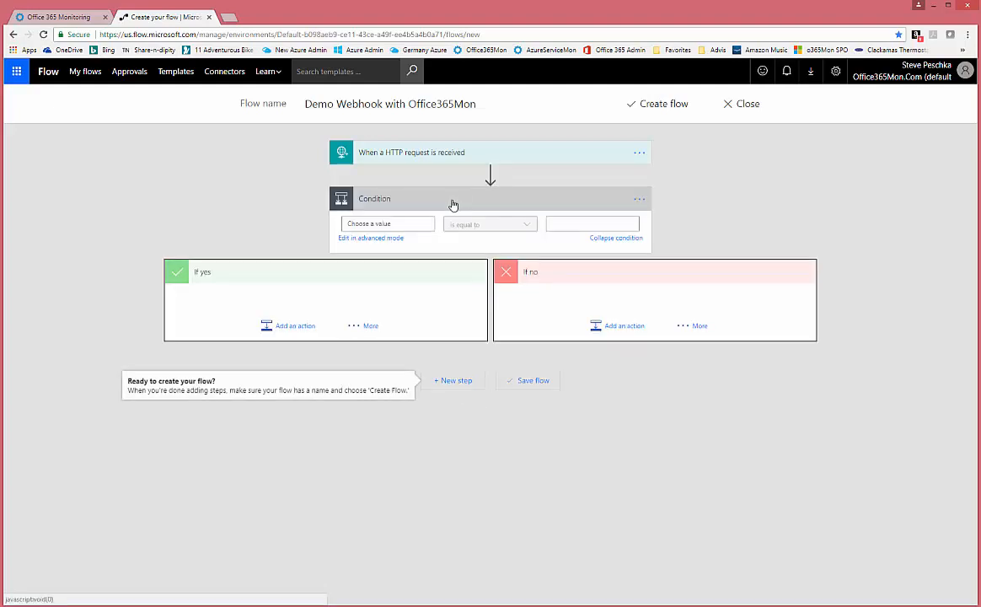
click(403, 223)
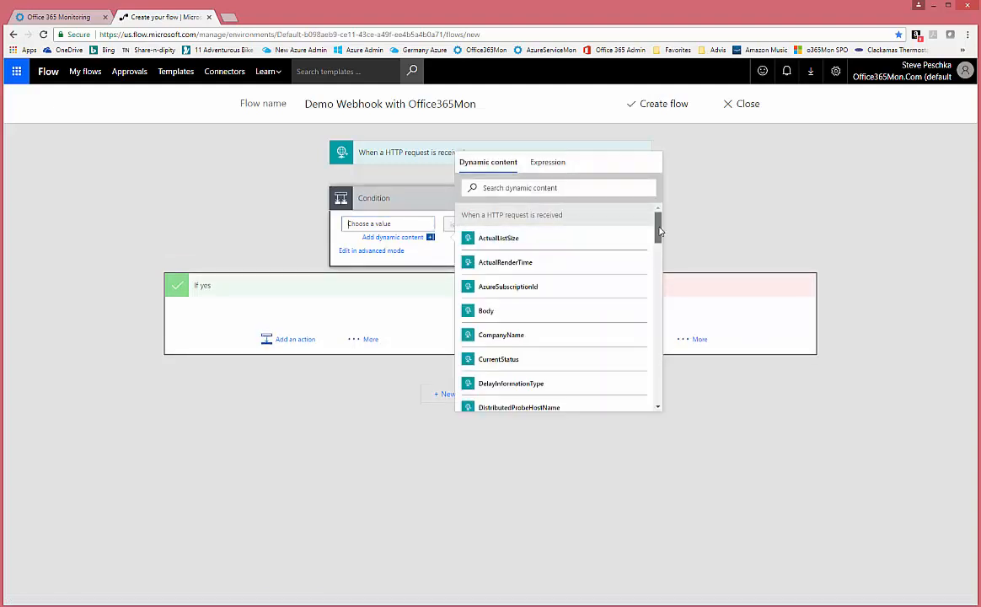
drag(659, 231, 659, 398)
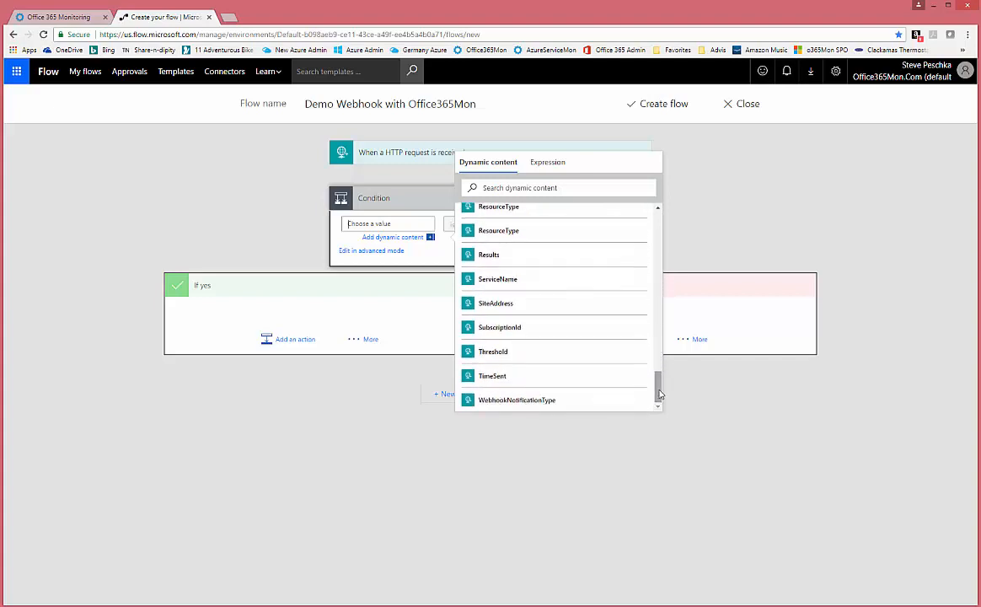
click(546, 400)
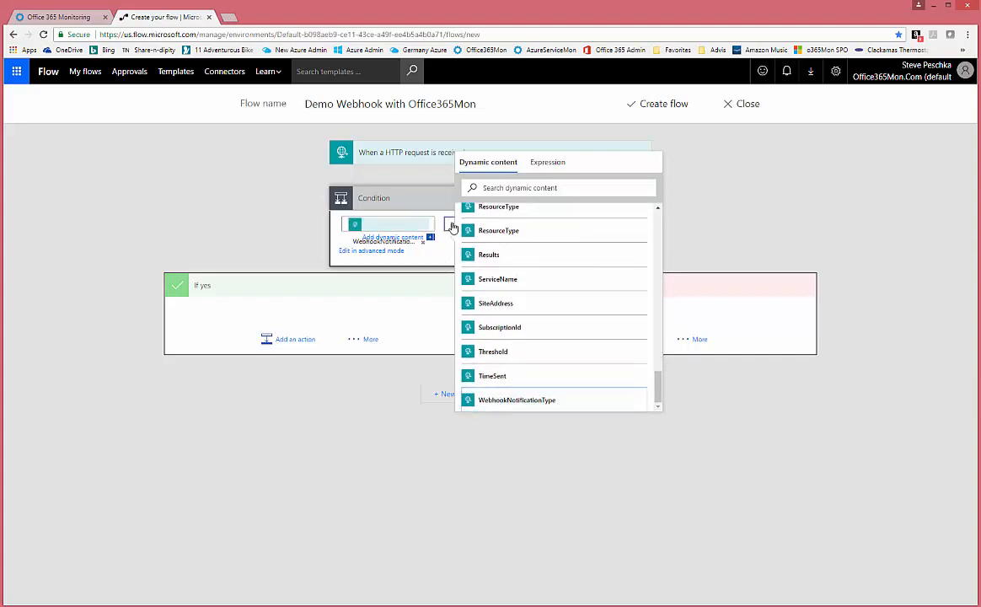
click(449, 223)
click(468, 245)
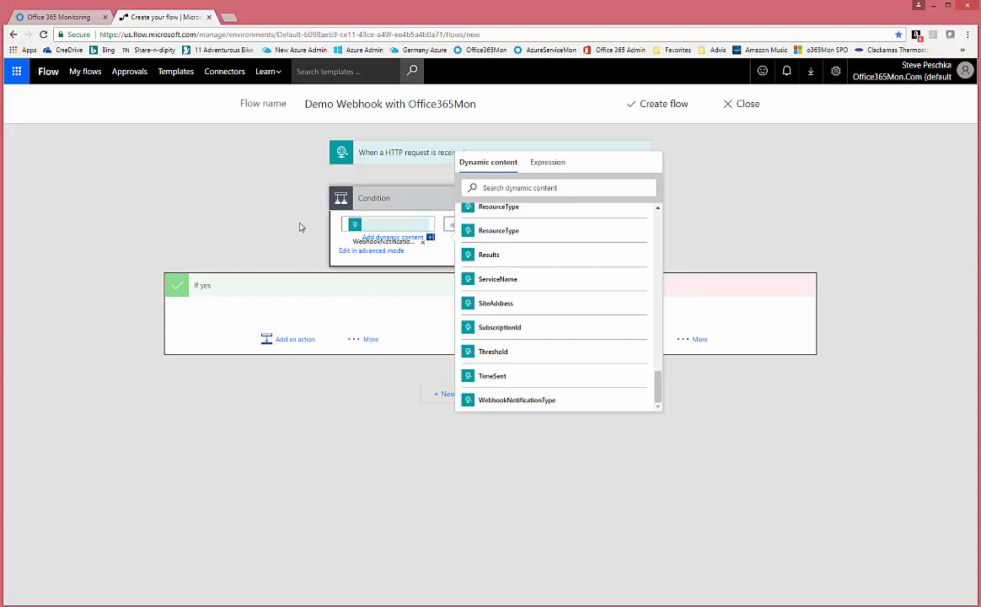
click(550, 162)
click(633, 211)
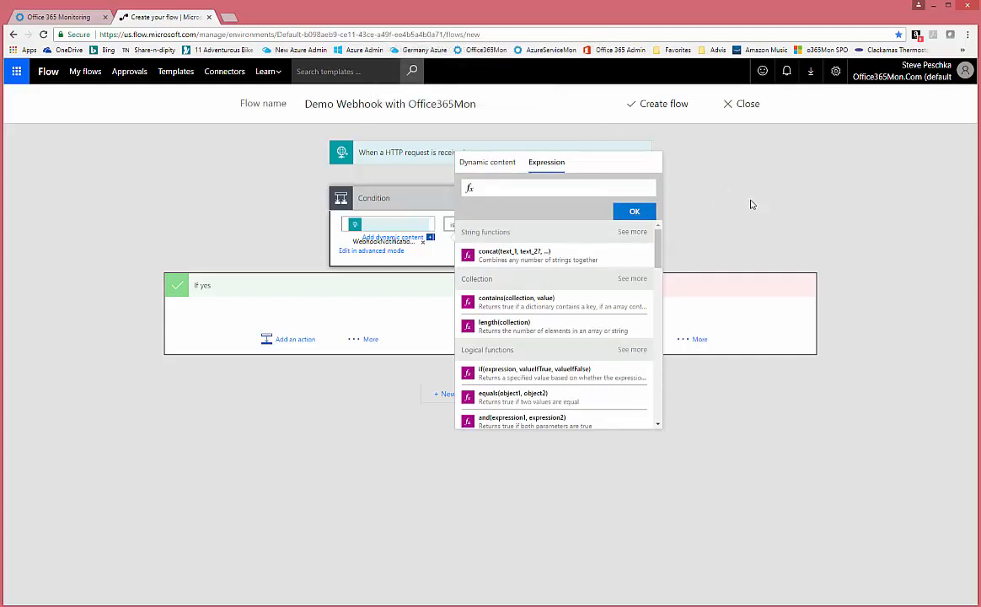
click(431, 210)
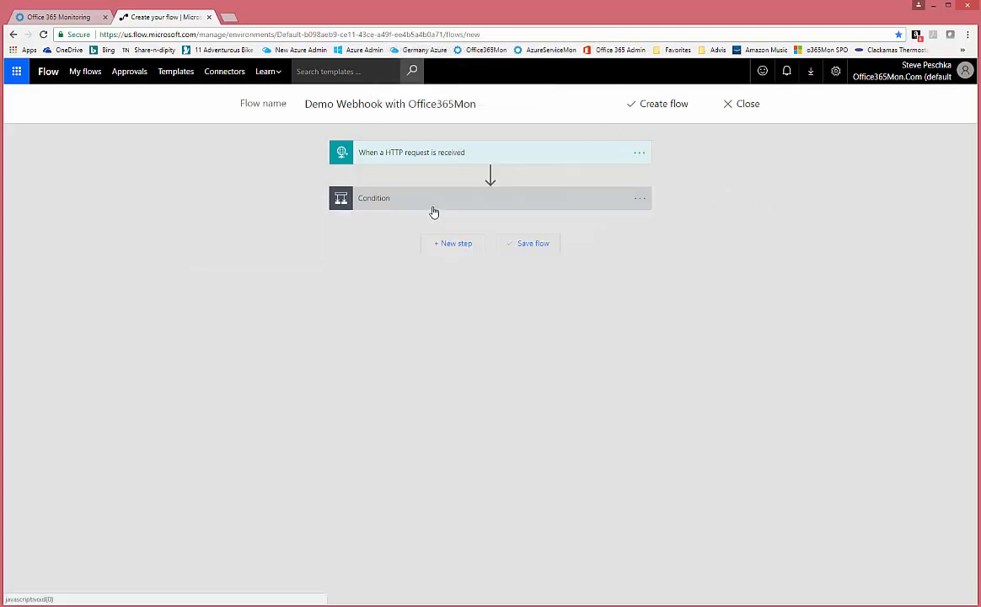
- Enter 1 as the value WebhookNotificationType must equal
click(429, 205)
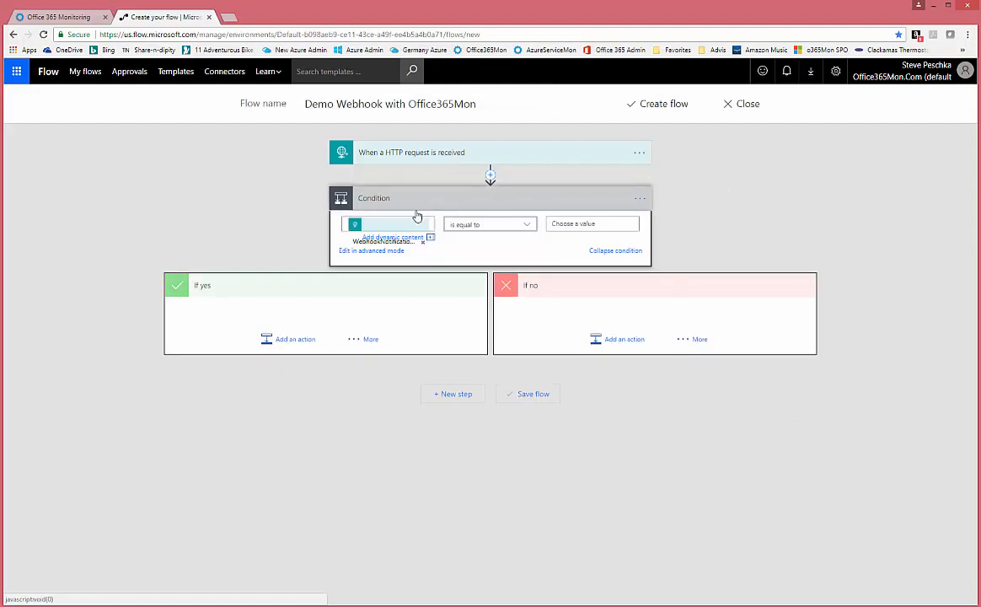
click(579, 224)
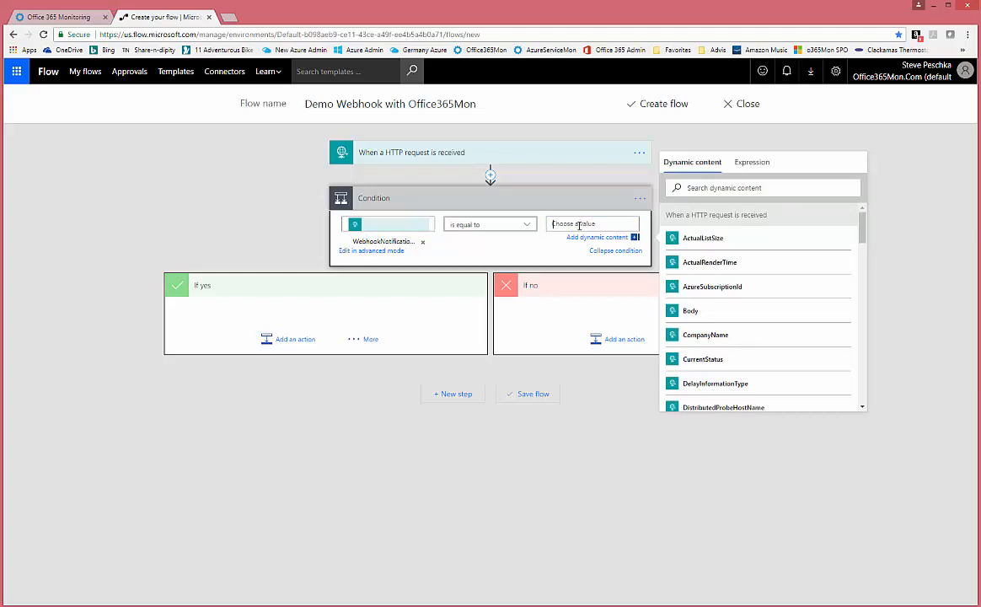
text(1)
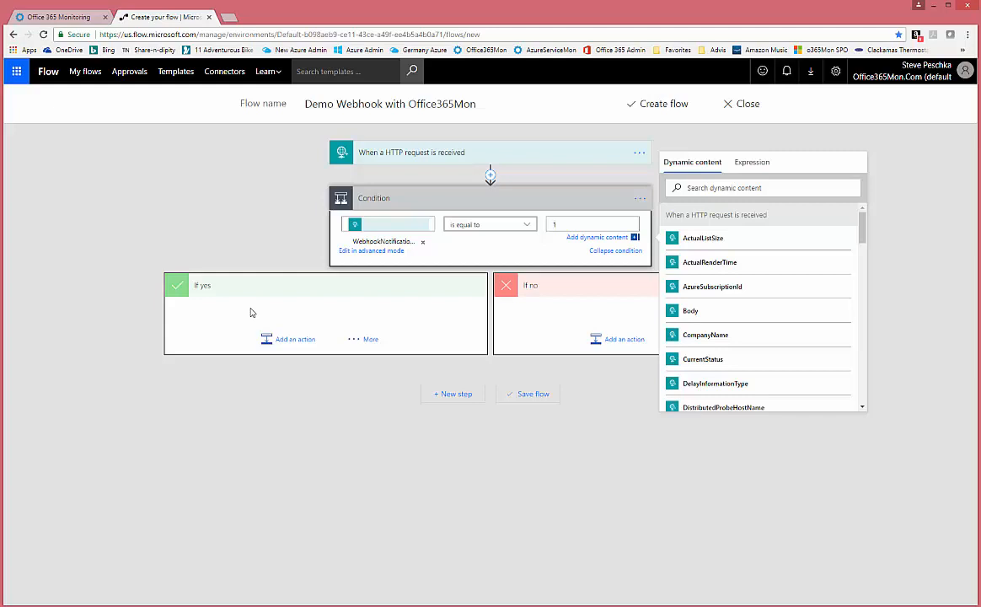
- In the If yes branch, add Condition 2 checking ResourceType is equal to 0
click(350, 342)
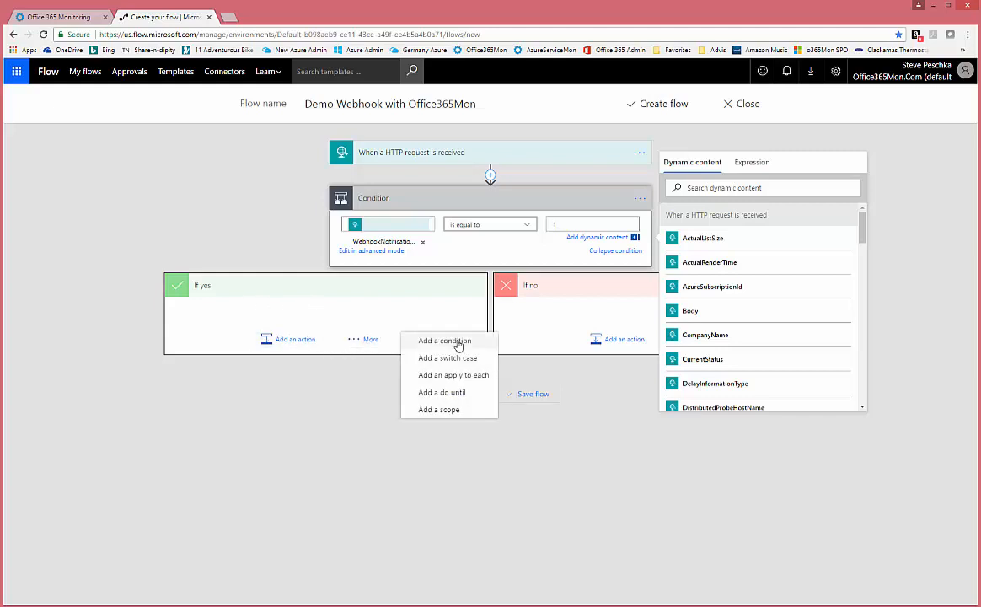
click(459, 345)
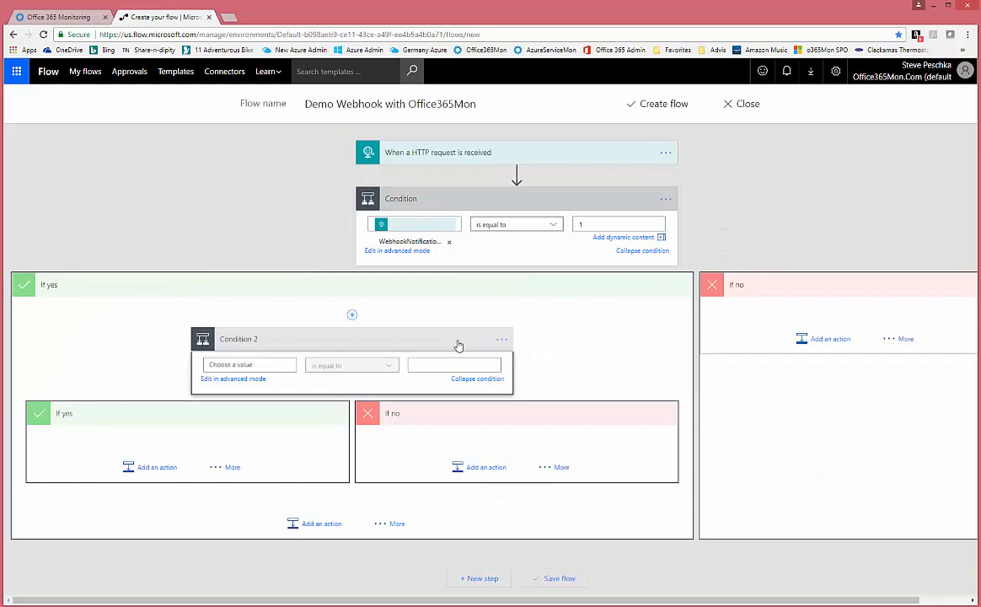
click(277, 365)
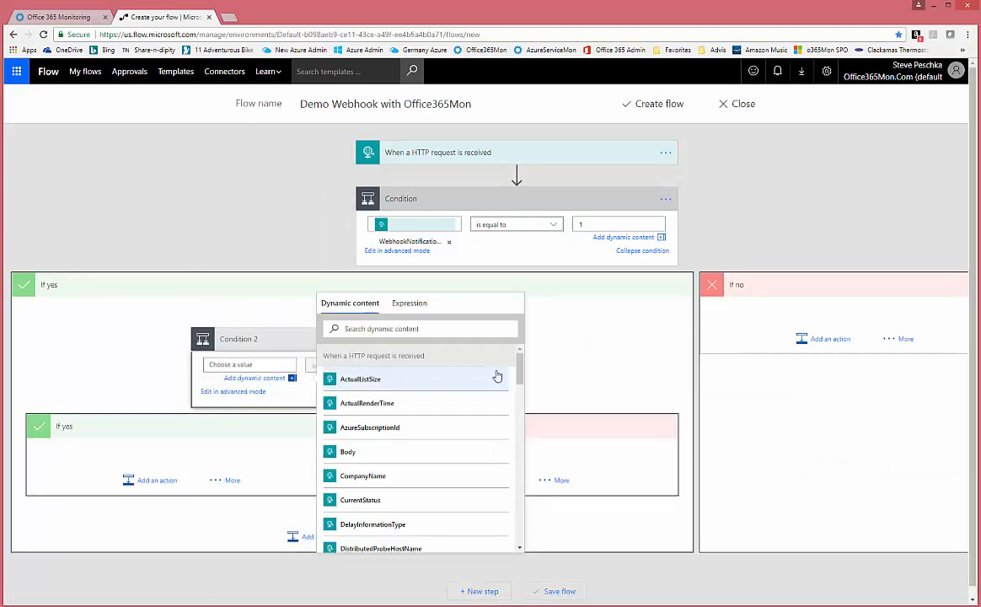
drag(520, 371, 537, 508)
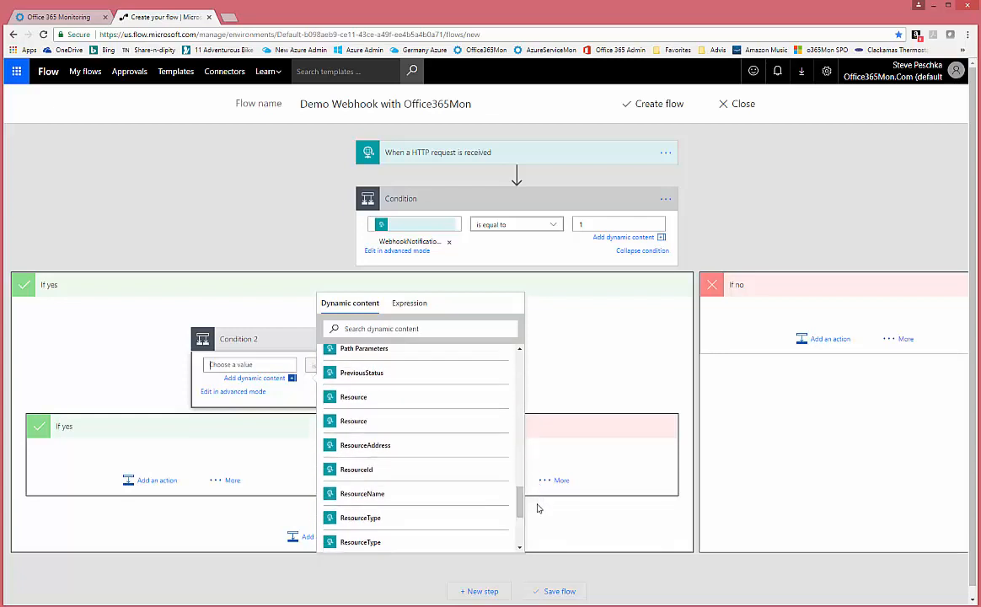
click(367, 518)
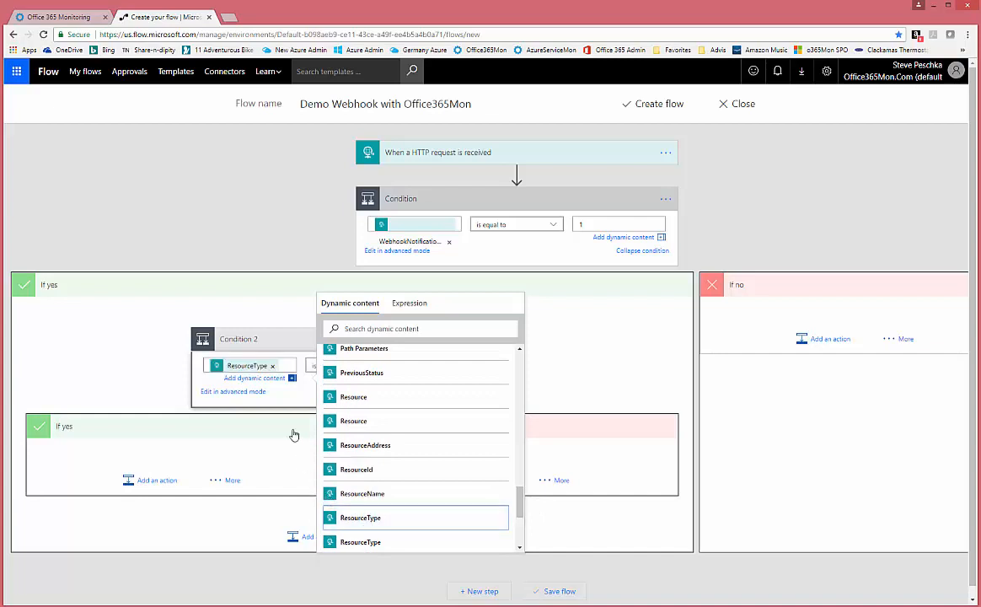
click(313, 368)
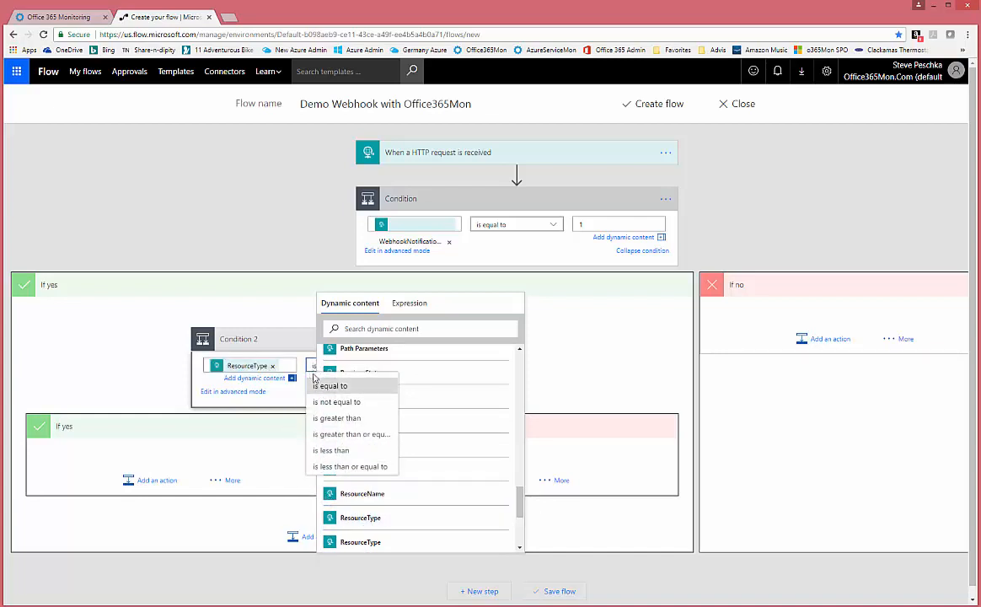
click(321, 385)
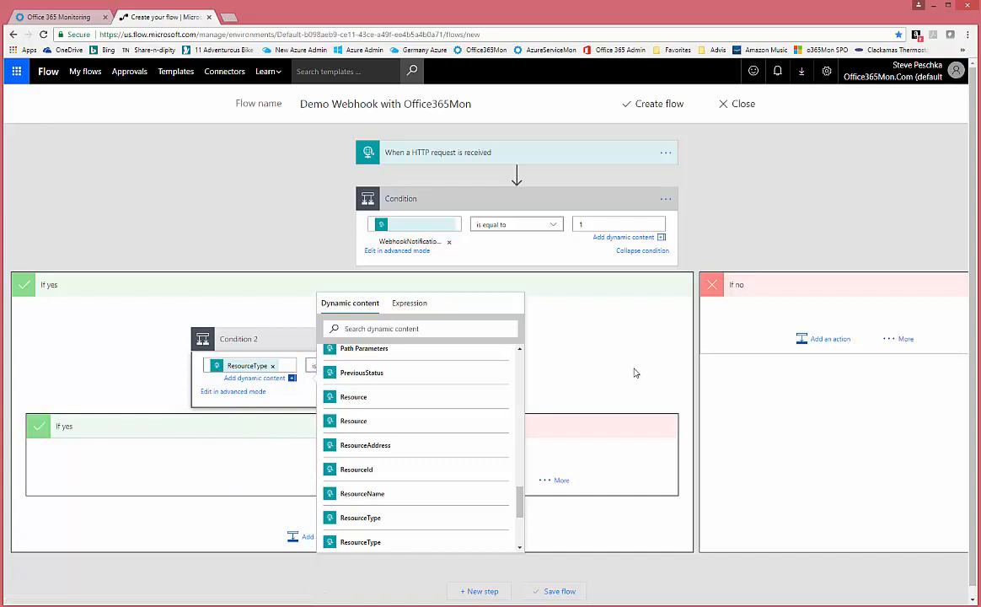
click(570, 261)
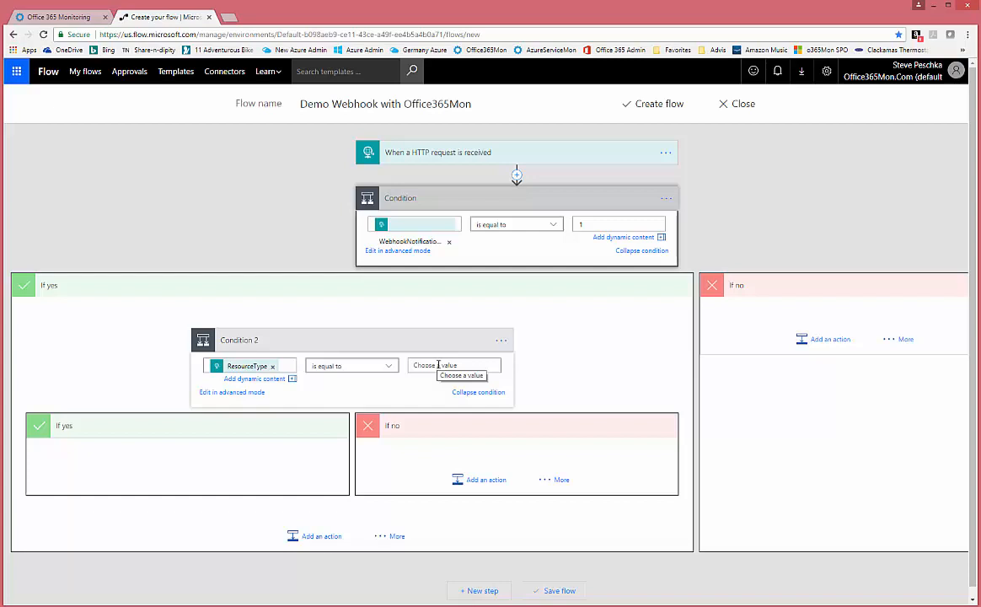
click(438, 364)
text(0)
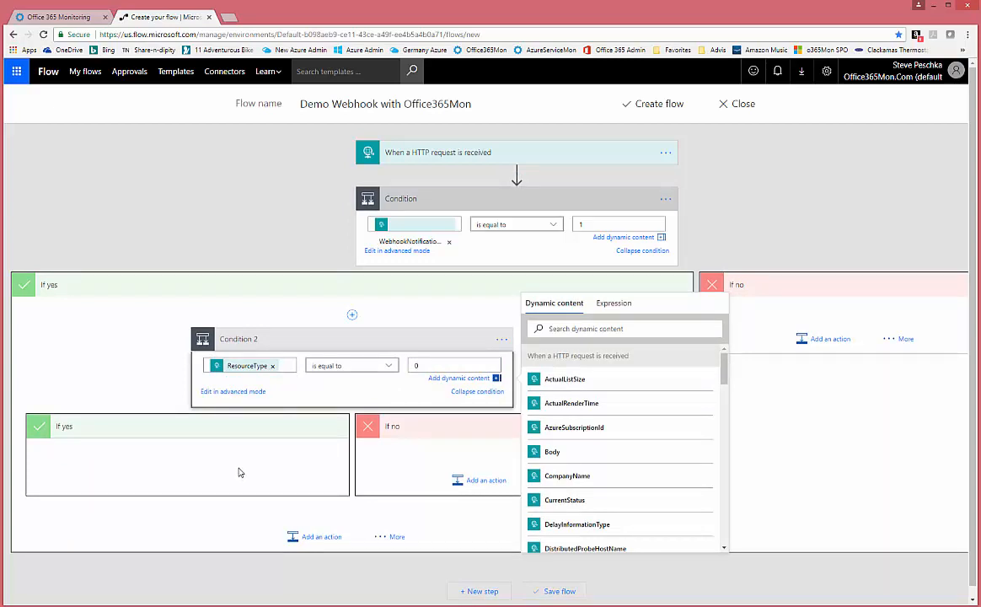
- Add an Office 365 Outlook Send an email action under Condition 2's If yes
click(187, 436)
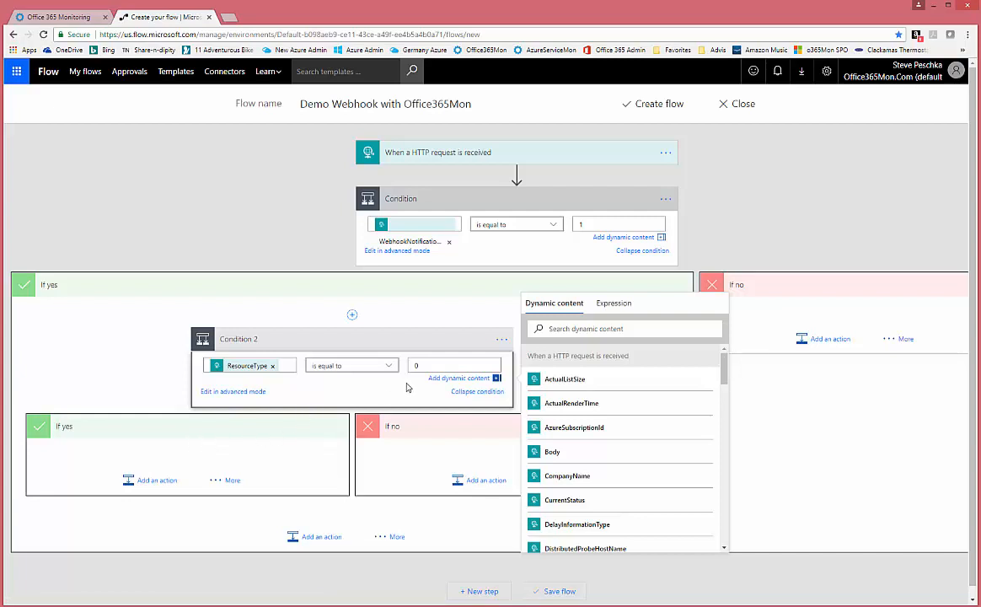
click(163, 482)
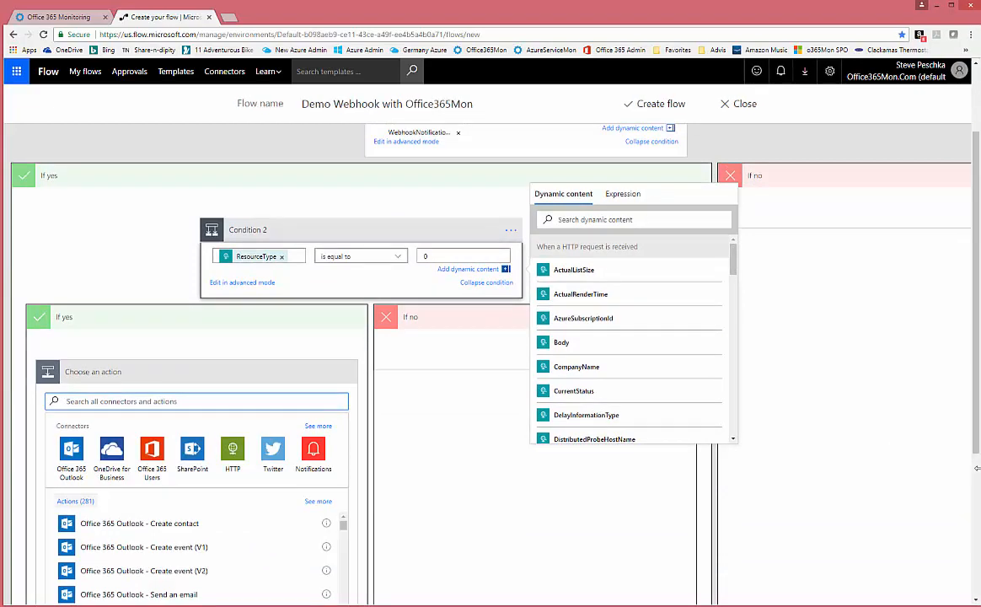
drag(976, 469, 977, 580)
click(141, 375)
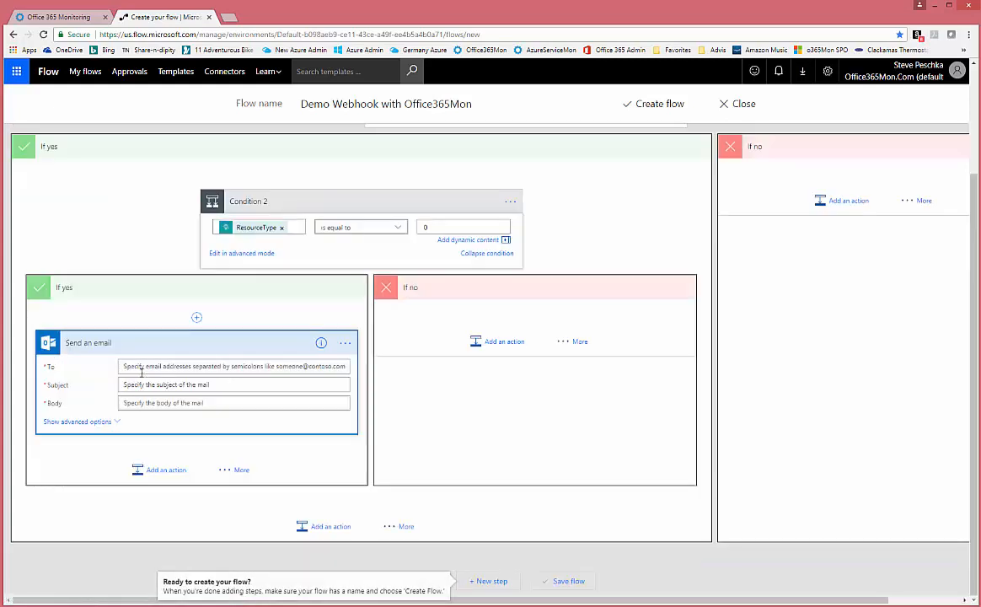
- Set the email's To recipient to the Office365Mon Support contact
click(214, 366)
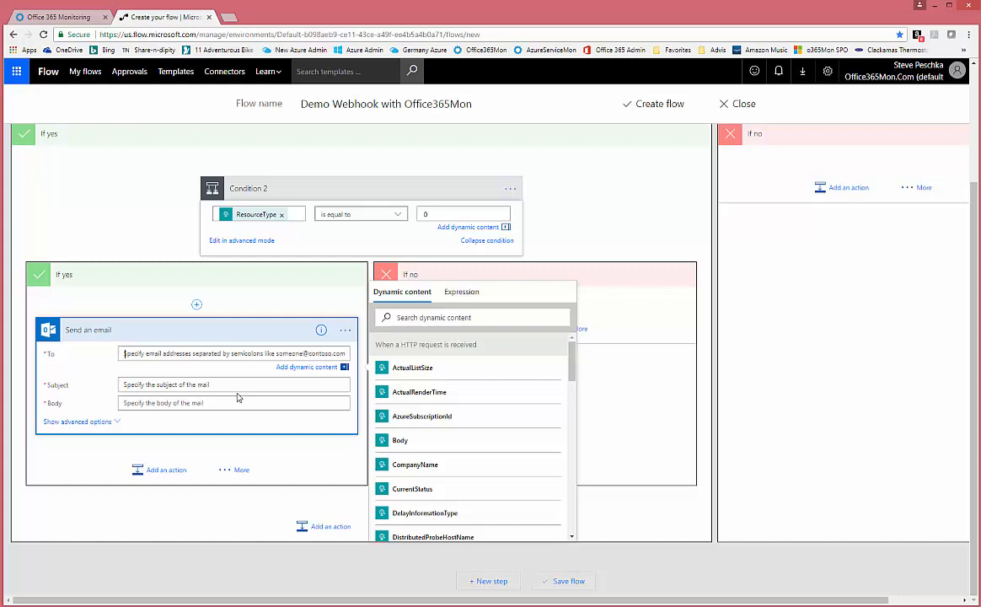
text(su)
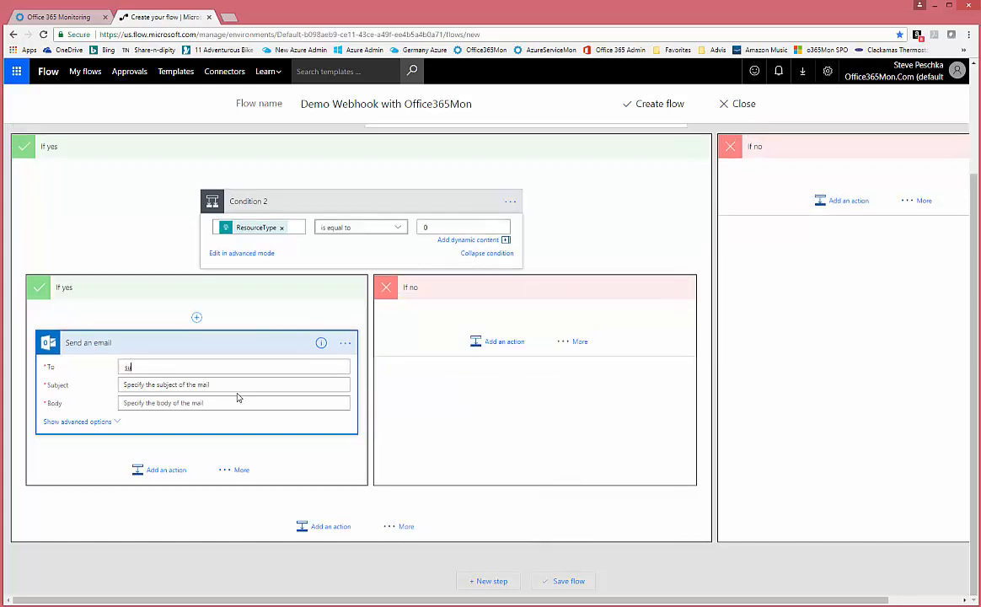
text(pport)
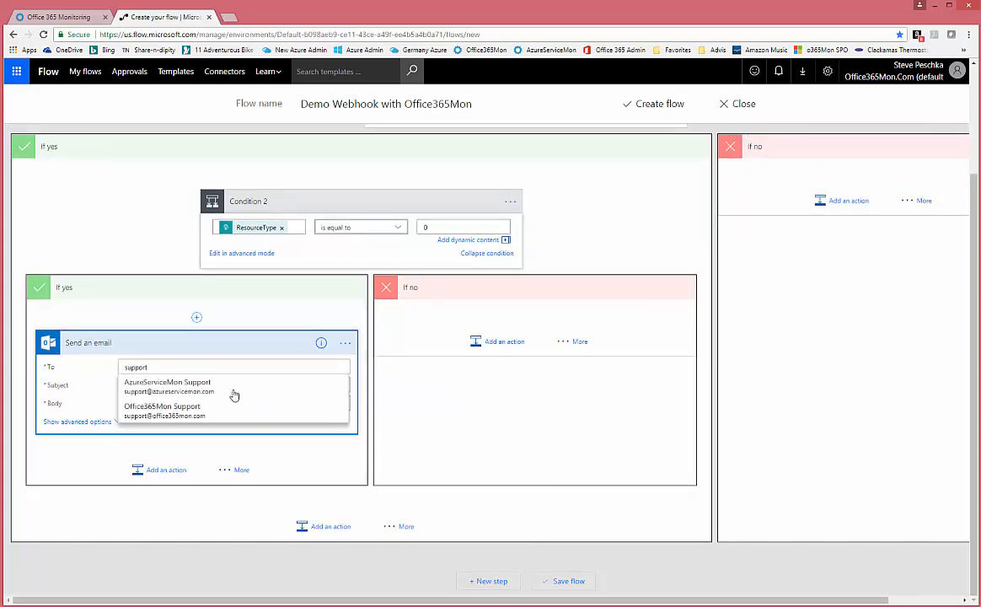
click(181, 410)
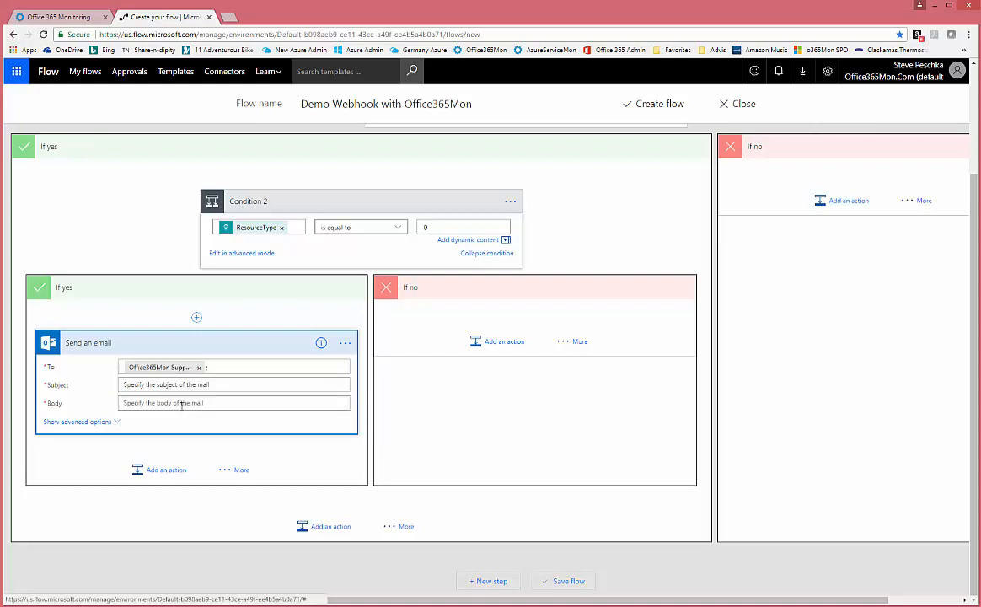
click(227, 385)
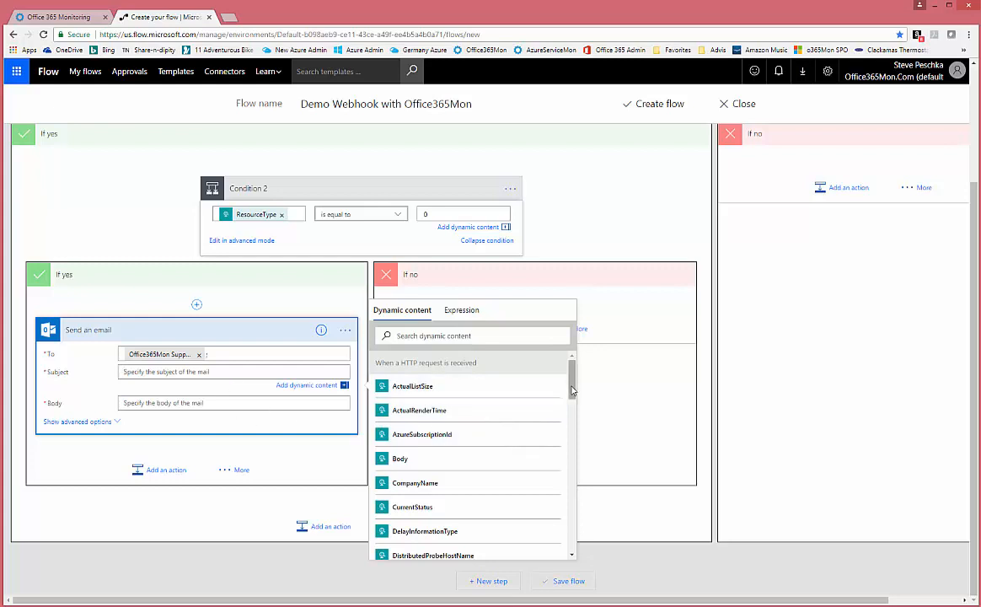
- Make the subject 'SharePoint Outage for' followed by the CompanyName dynamic value
mouse_move(571, 390)
mouse_down()
mouse_move(574, 455)
mouse_move(580, 390)
mouse_up()
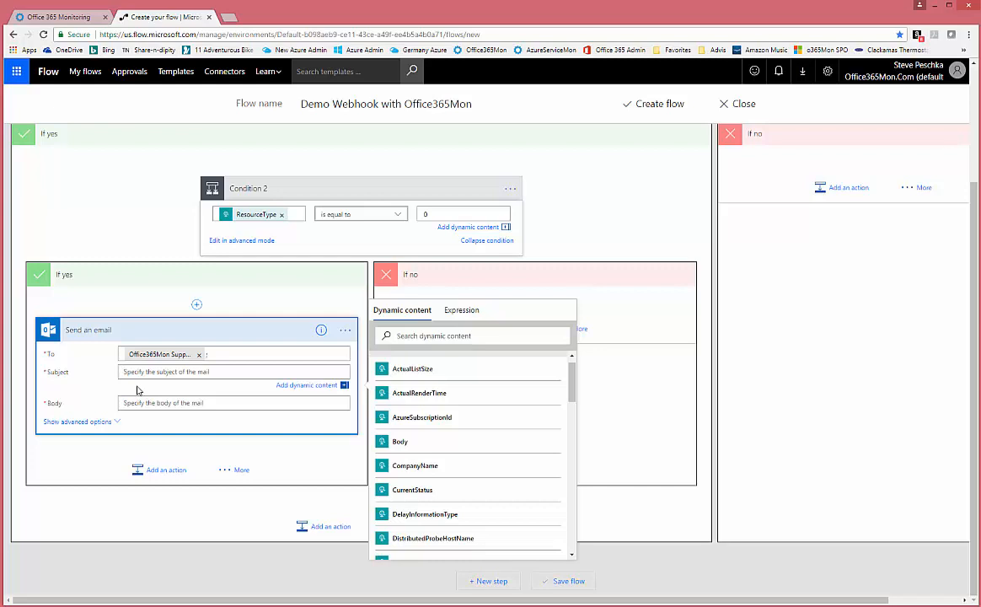
text(SharePoint Outage for)
click(430, 470)
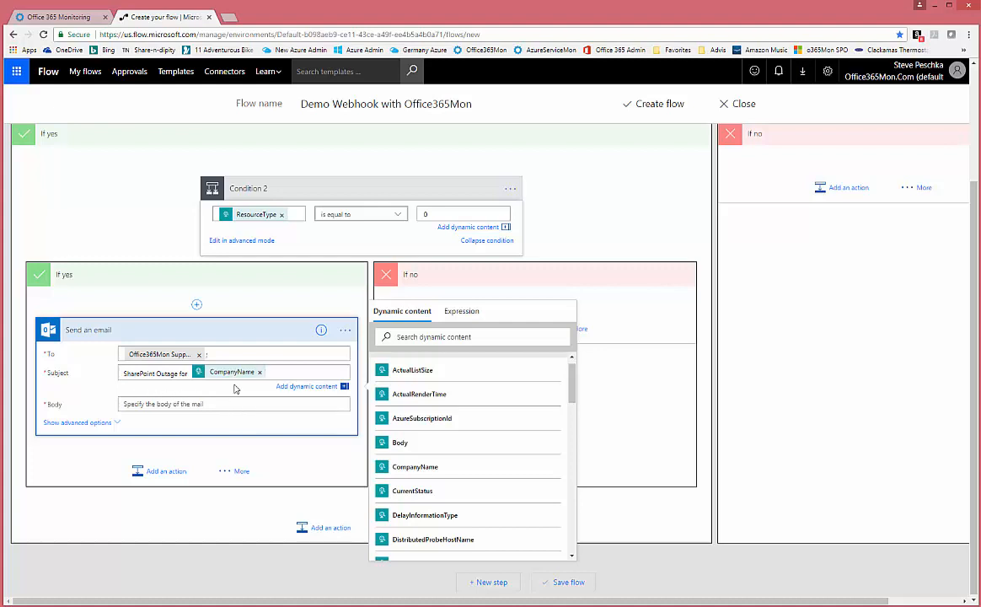
click(214, 405)
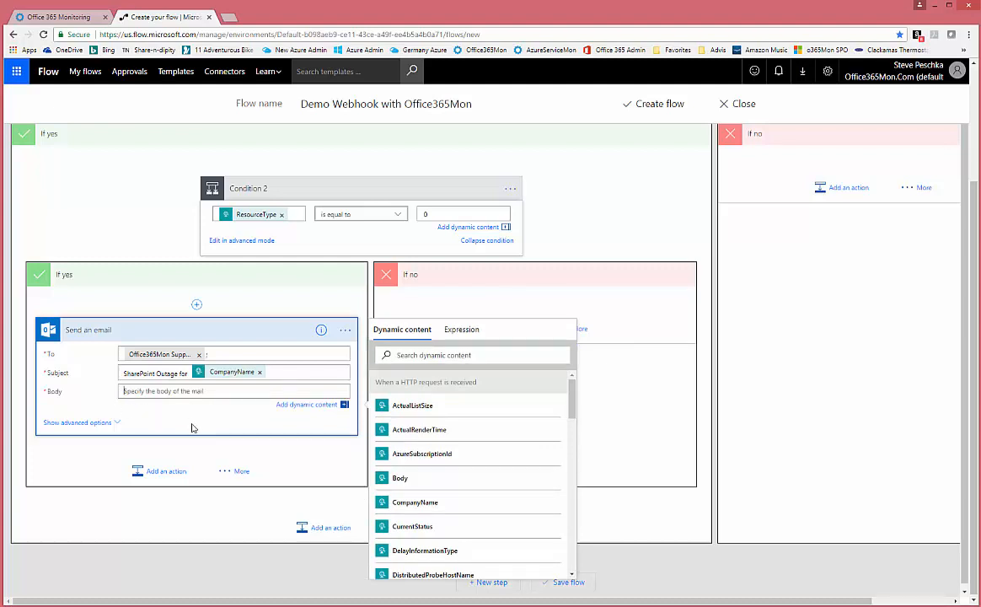
- Write the body 'We received an outage notification type of [OutageNotificationType] for the site [Resource].'
text(We received an outage notification type of)
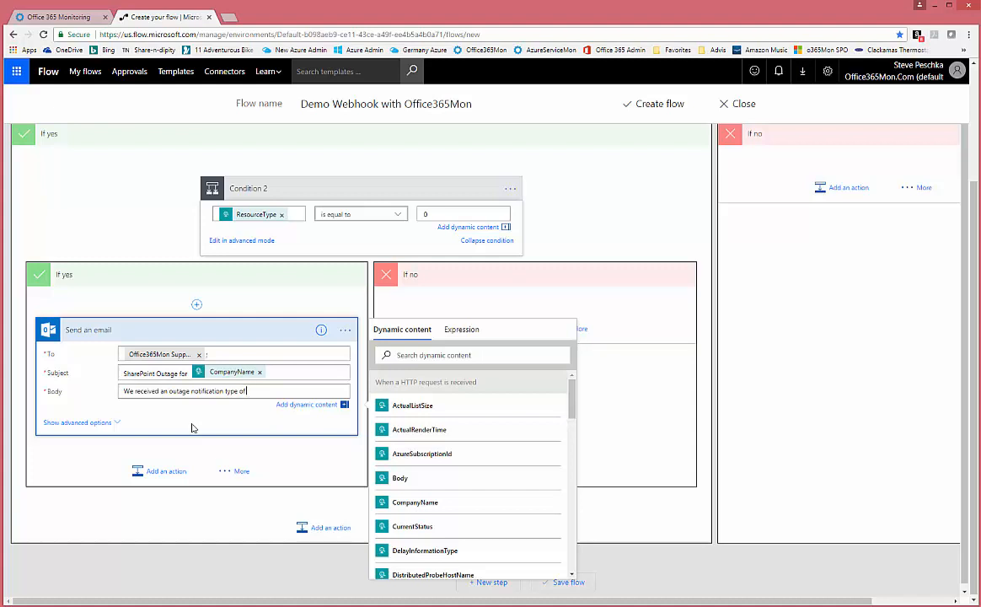
drag(571, 404, 578, 517)
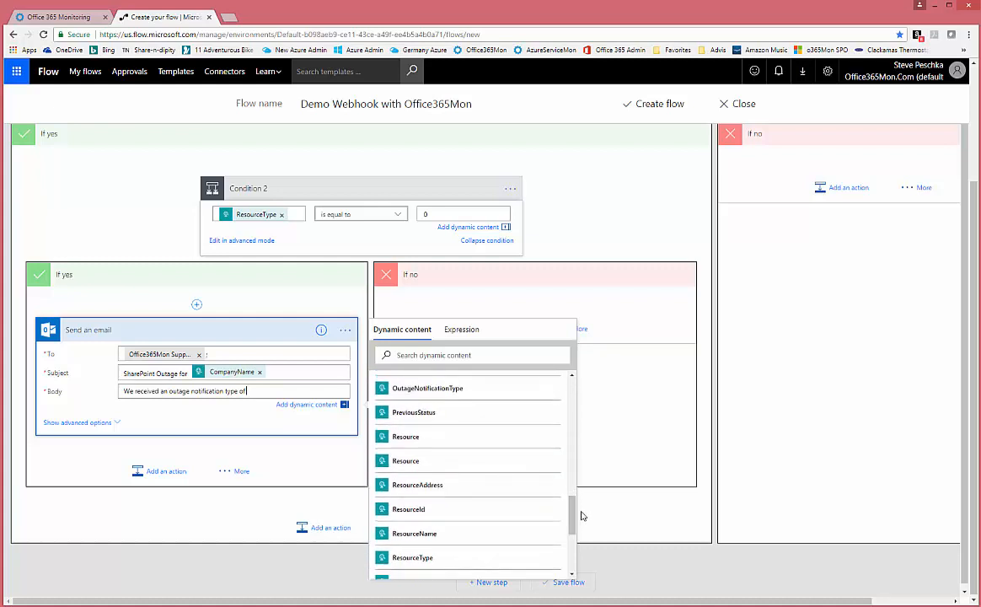
click(444, 388)
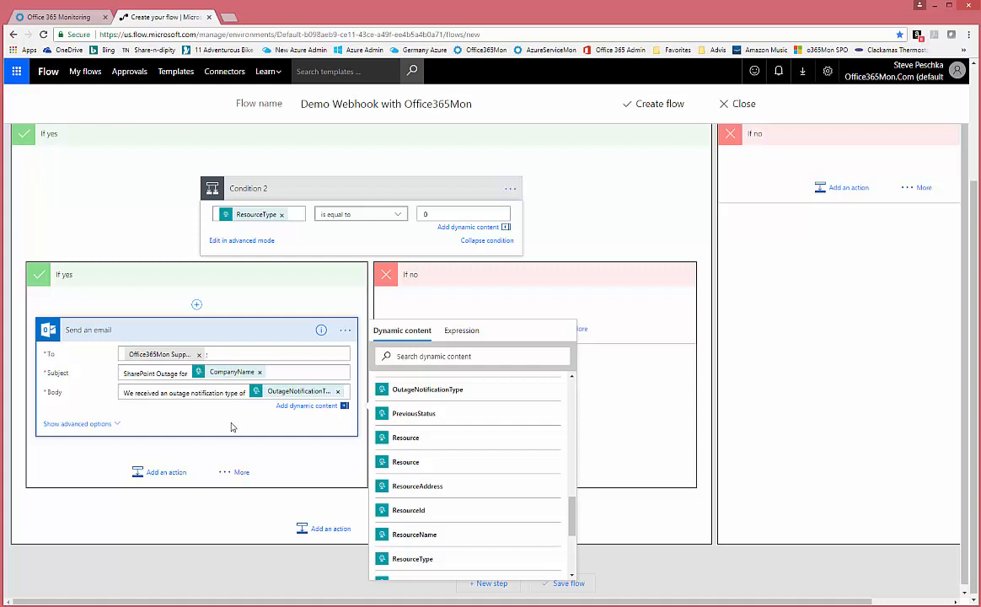
text(for the re)
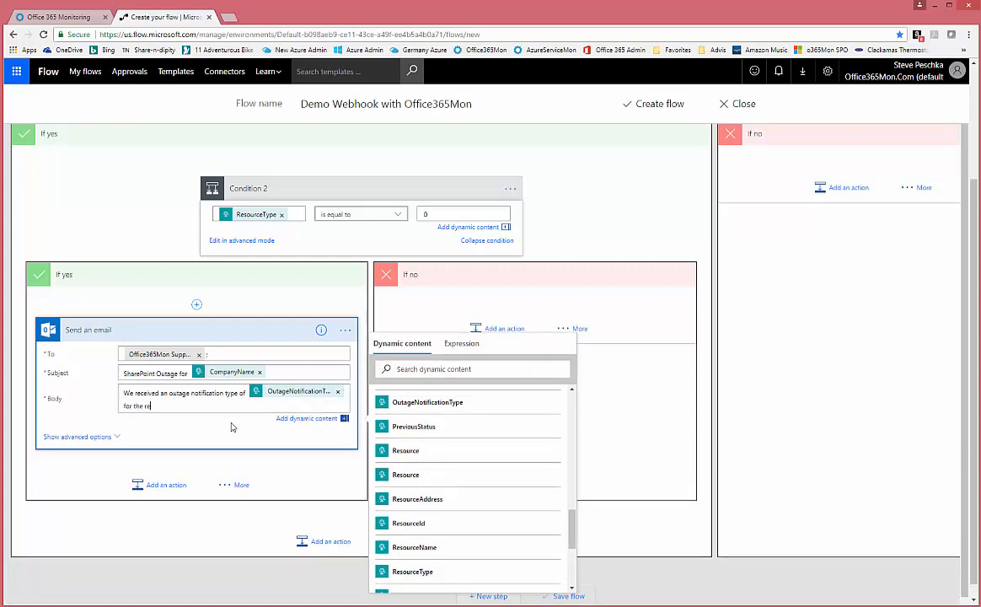
text(source)
key(BackSpace)
key(BackSpace)
key(BackSpace)
key(BackSpace)
key(BackSpace)
key(BackSpace)
key(BackSpace)
key(BackSpace)
key(BackSpace)
text(site)
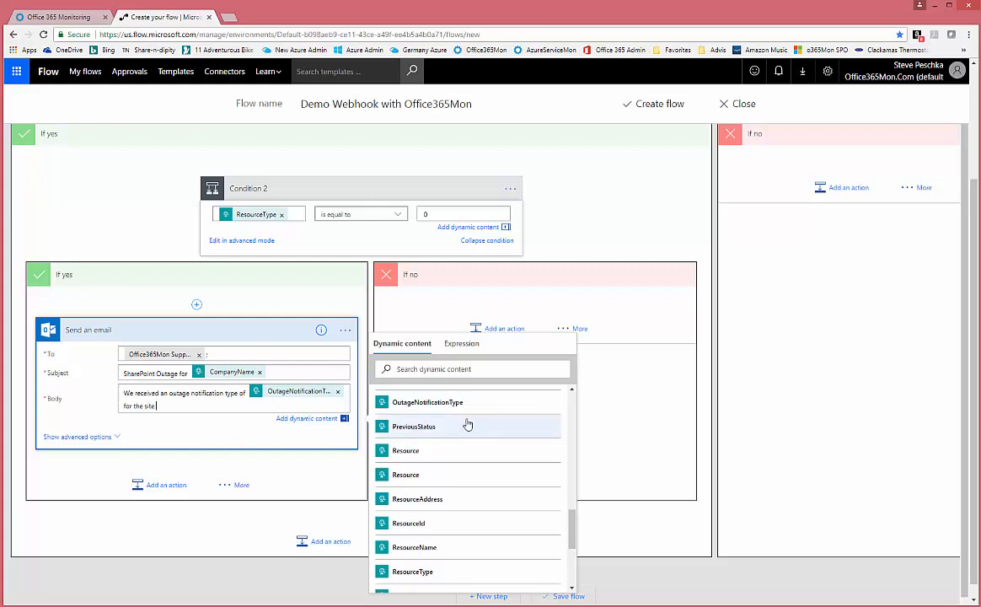
click(396, 450)
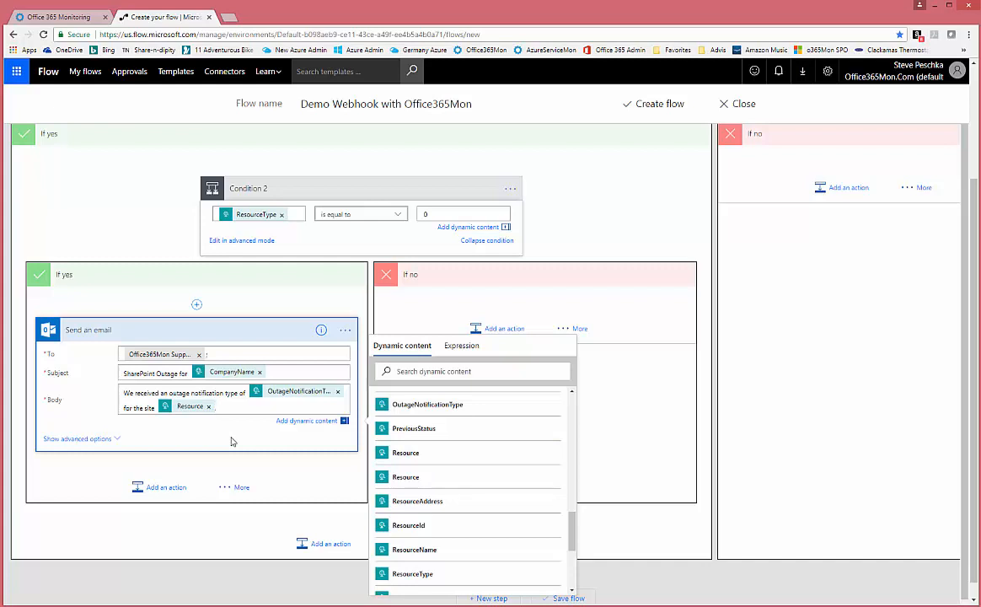
text(.)
- End the email body with 'The Distributed Frobe host name is', the DistributedProbeHostName value and a period
text(The Distributed F)
text(robe host name is)
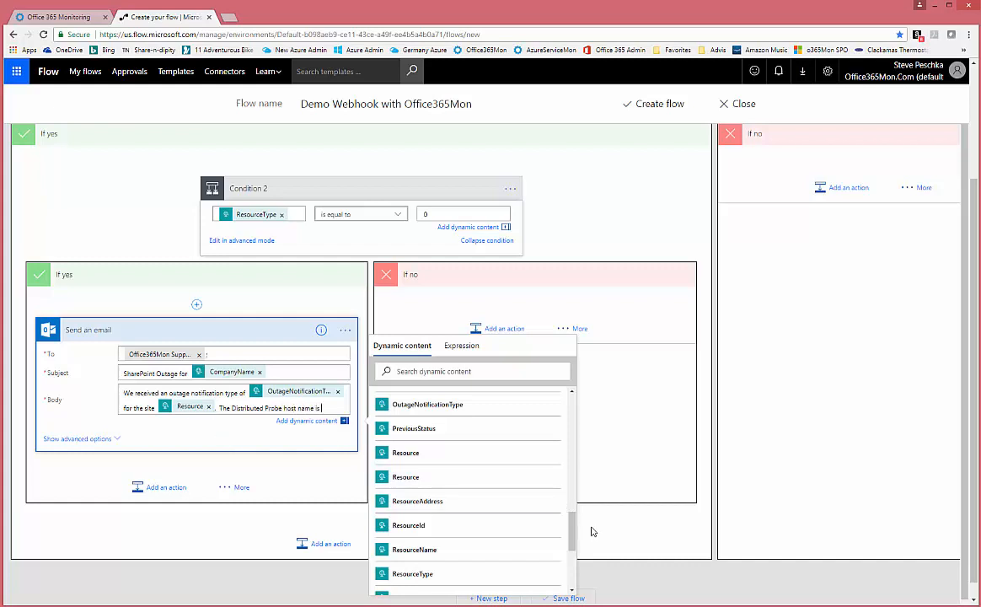
drag(573, 529, 574, 412)
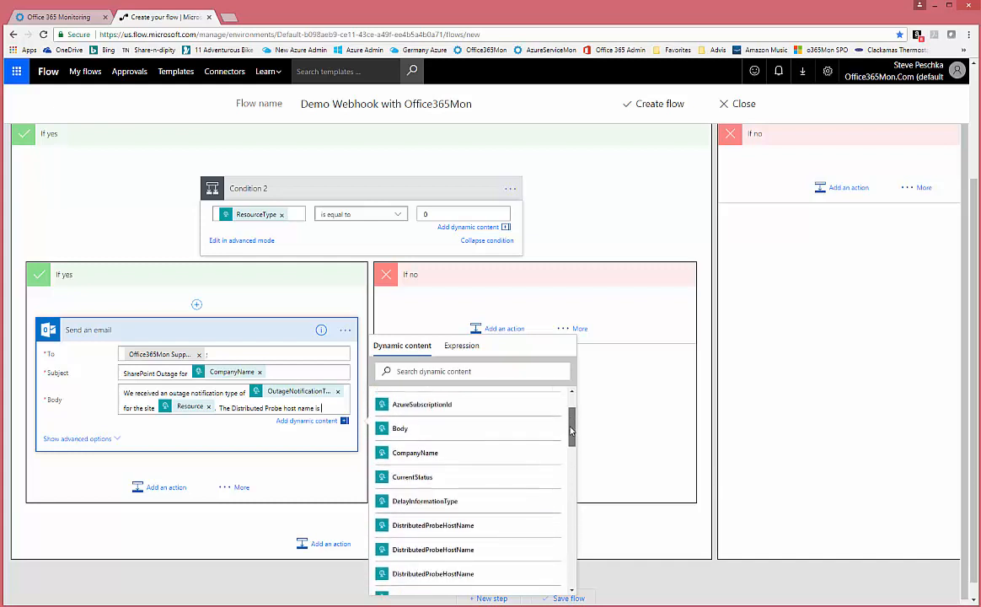
click(458, 524)
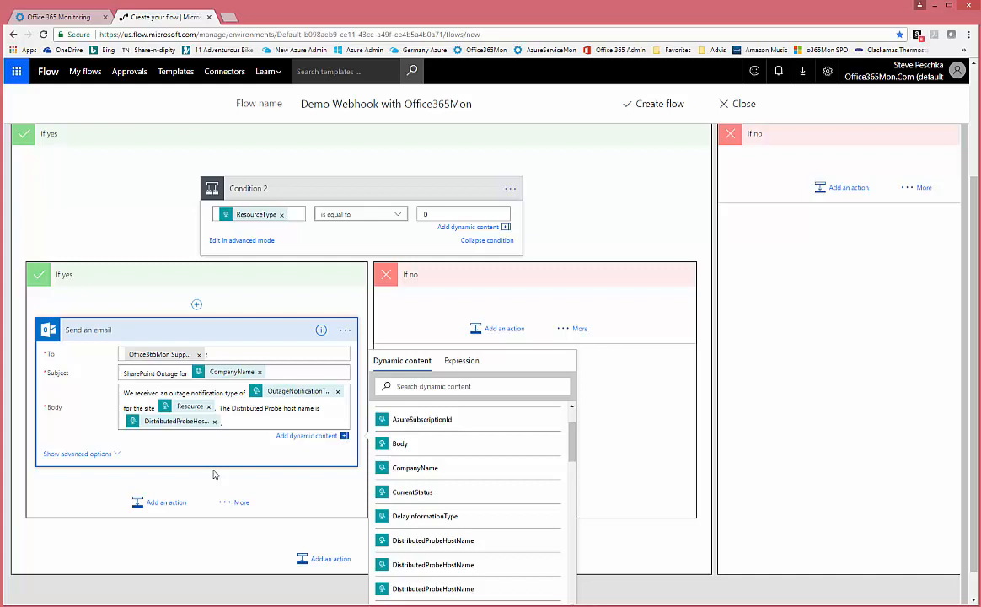
text(.)
- Show the Send an email card's advanced options and review From, CC, BCC, attachments, importance and HTML
click(74, 456)
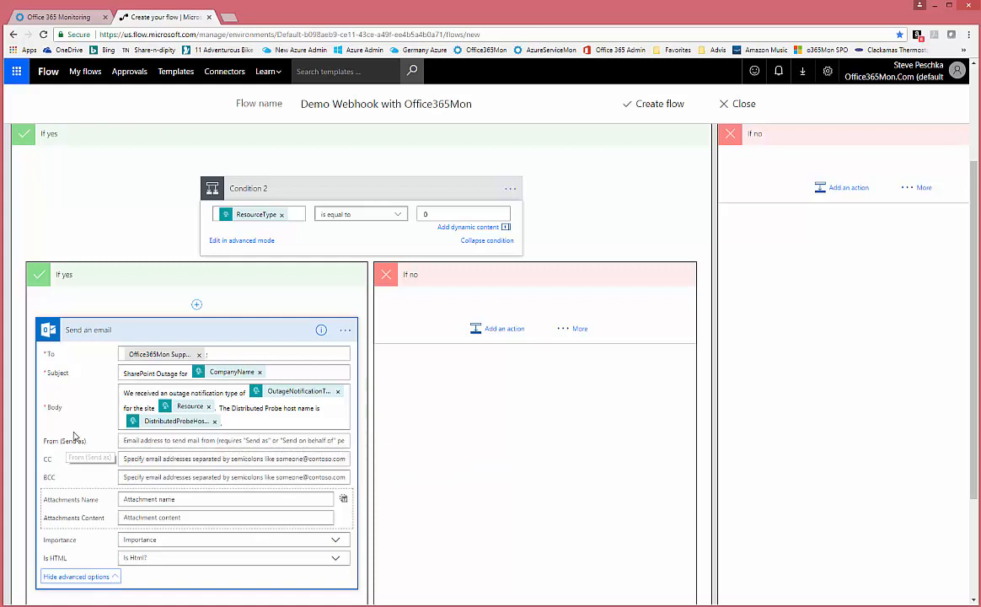
scroll(63, 431, down, 2)
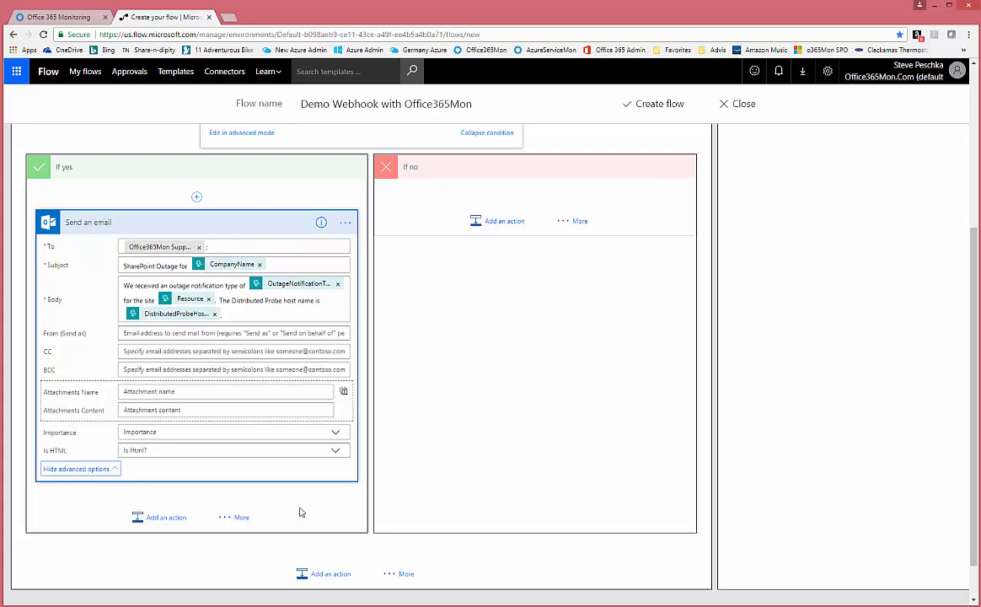
scroll(300, 512, up, 2)
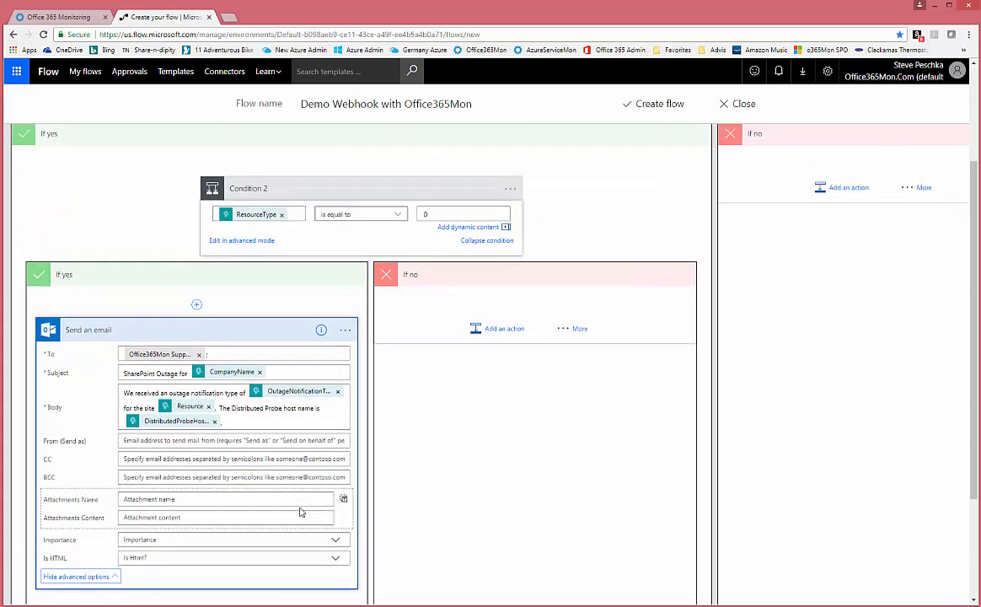
scroll(300, 512, down, 3)
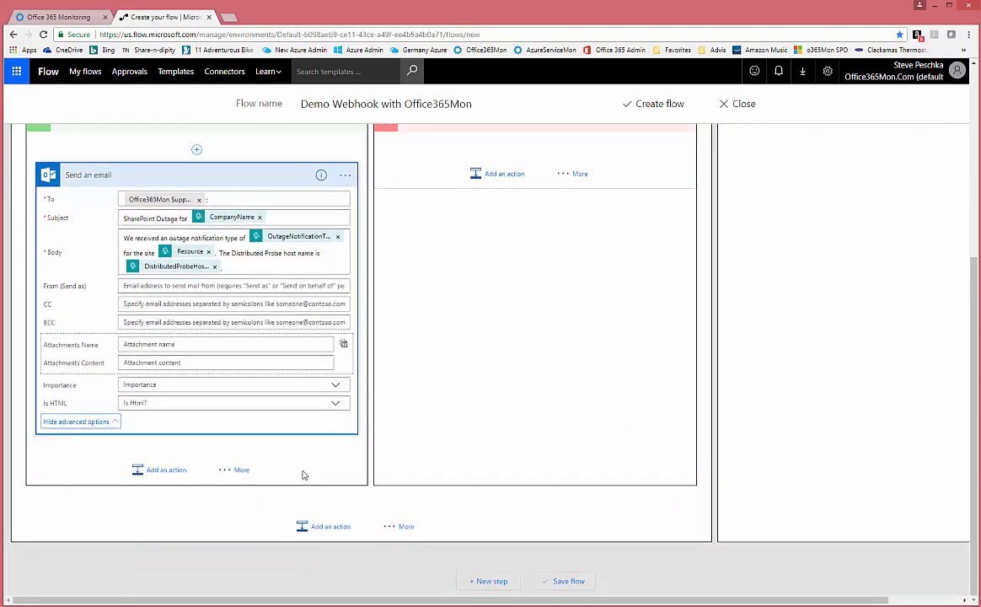
scroll(304, 475, up, 2)
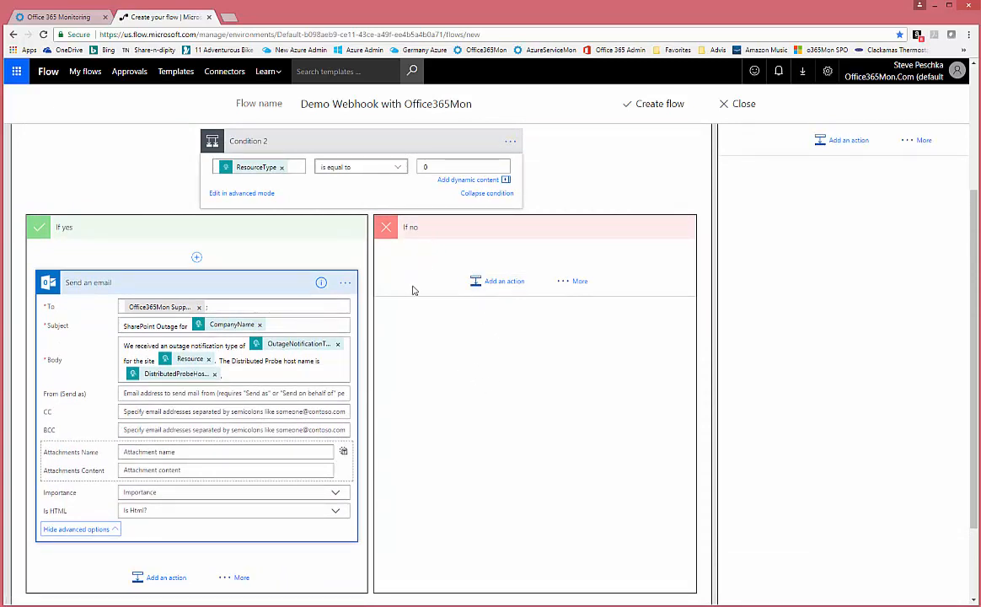
- Add nested Condition 3 under Condition 2's If no branch testing ResourceType is equal to 1
click(562, 283)
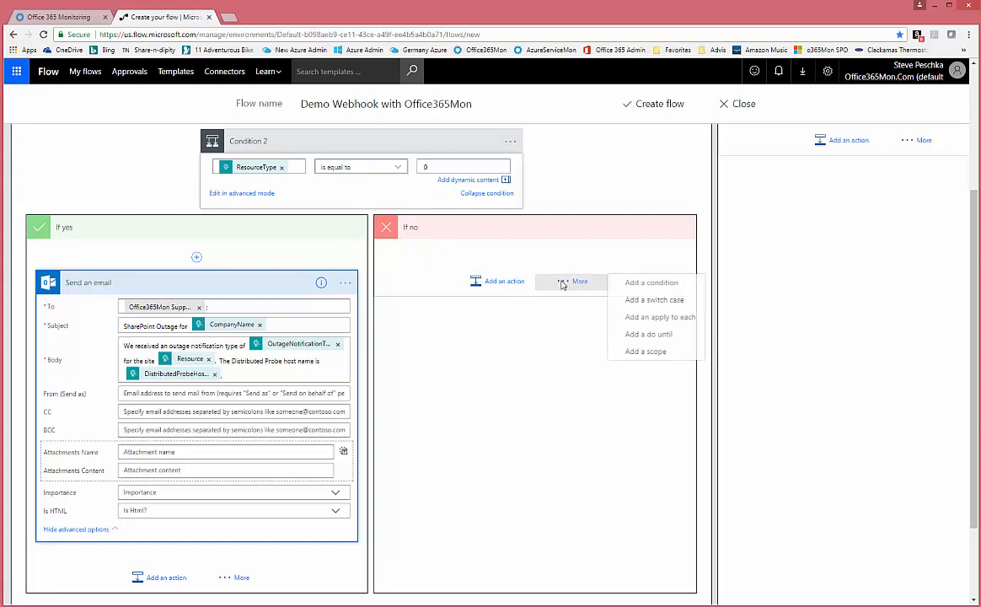
click(651, 284)
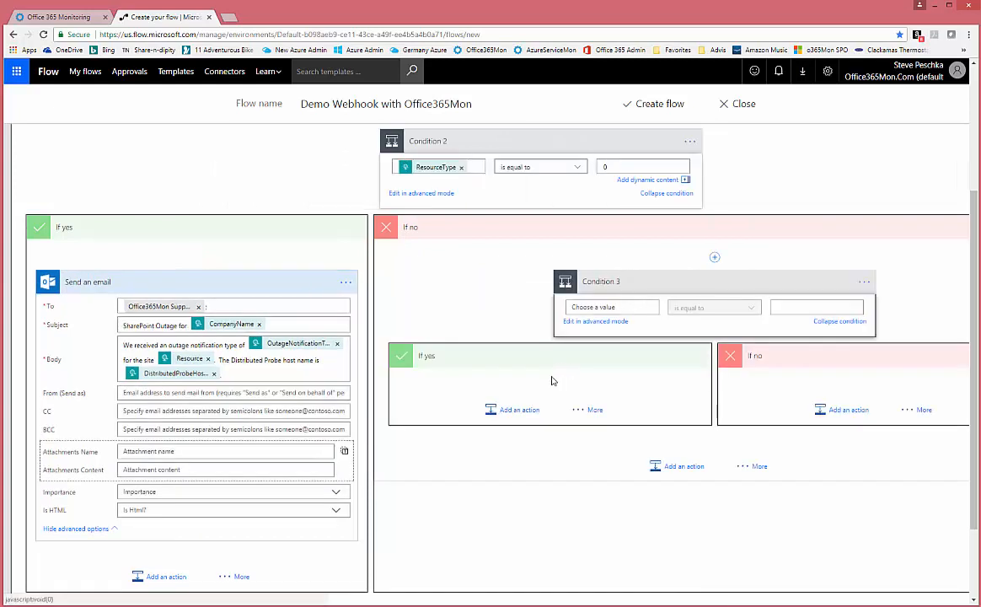
click(641, 306)
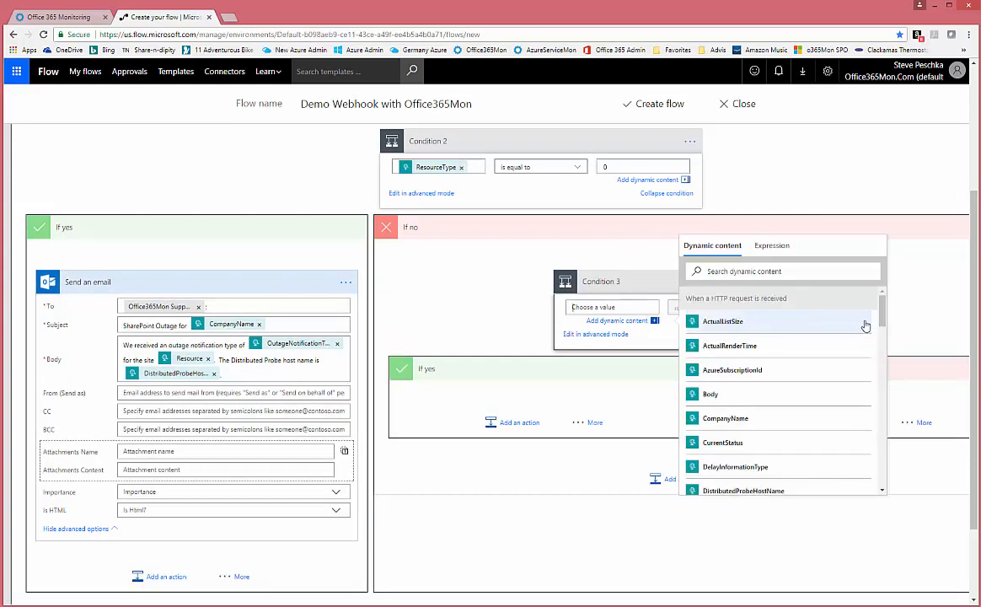
drag(882, 312, 864, 453)
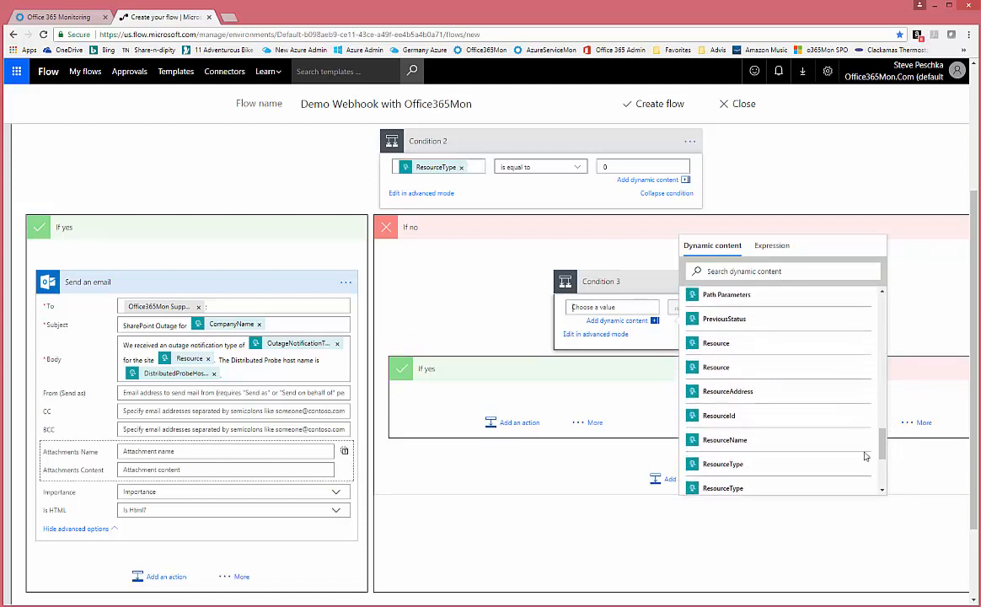
click(743, 466)
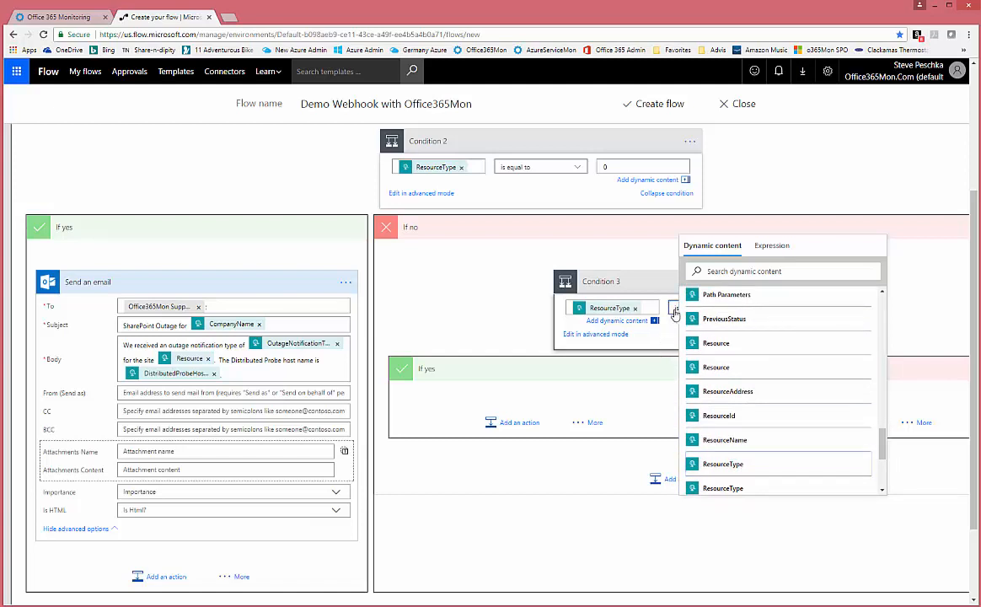
click(674, 311)
click(682, 328)
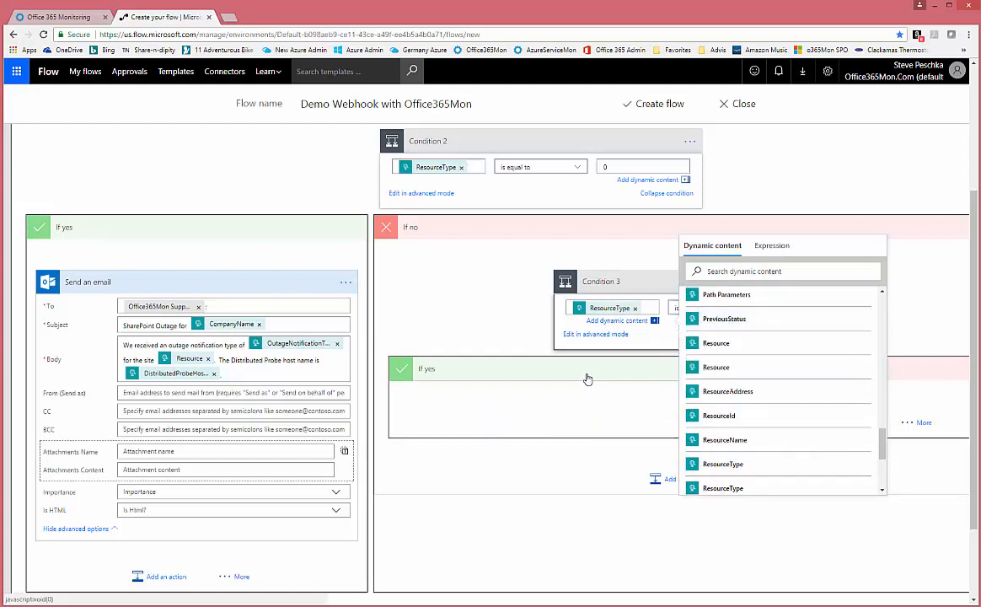
click(590, 236)
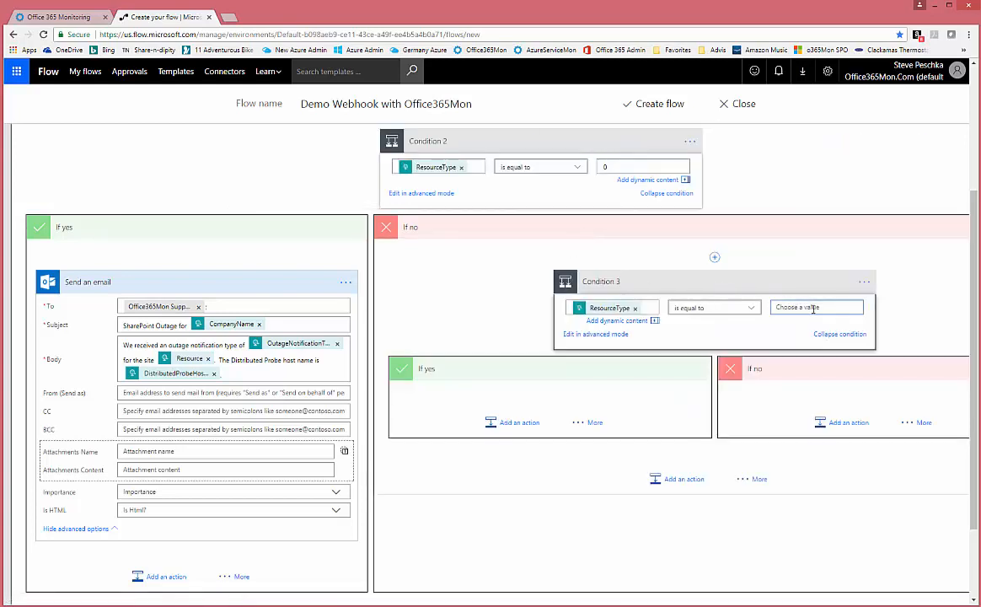
click(813, 309)
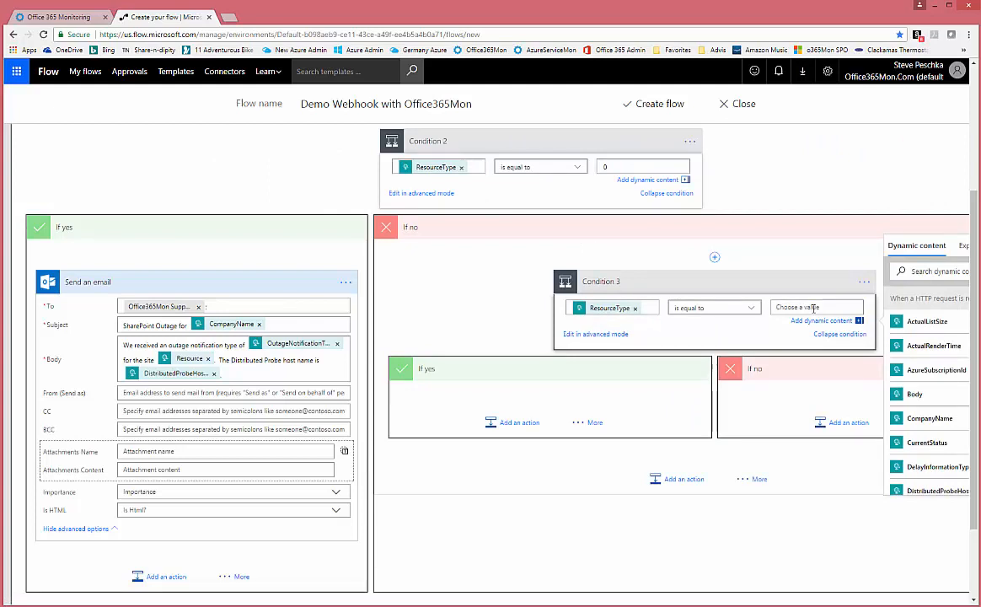
text(1)
click(519, 422)
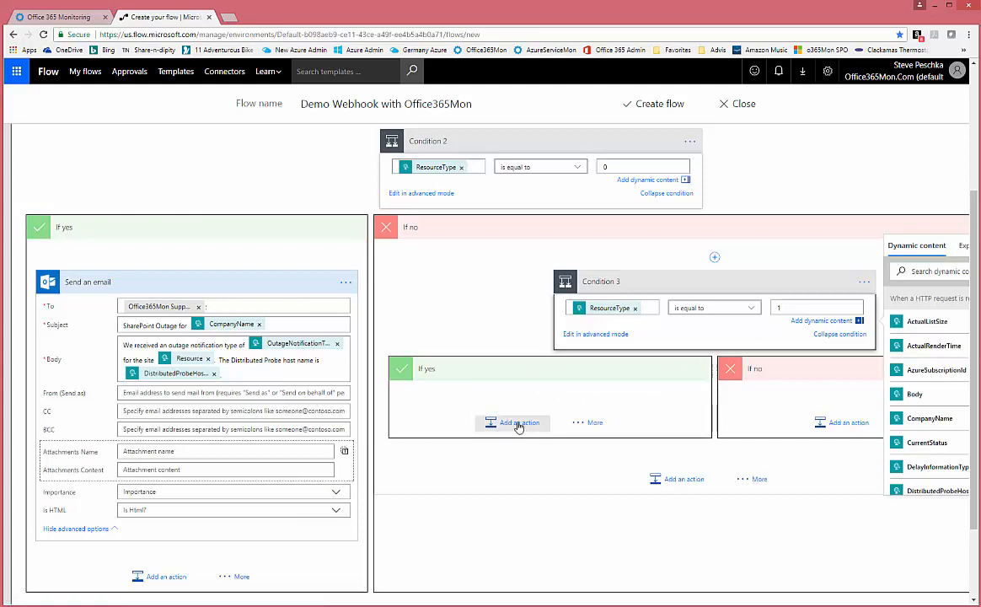
- Add an Office 365 Outlook Send an email action to Condition 3's If yes branch
click(518, 423)
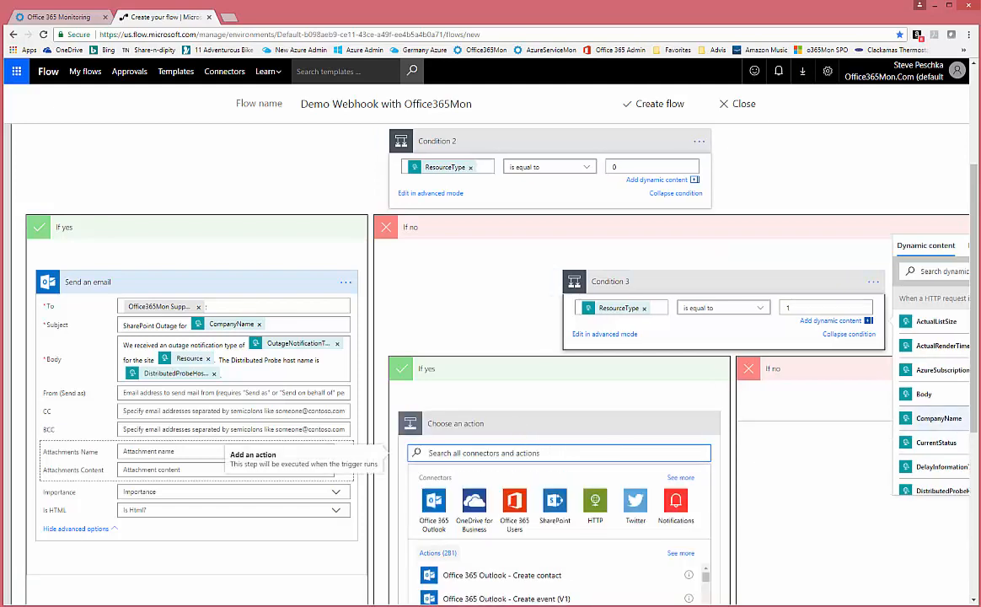
scroll(977, 418, down, 1)
scroll(978, 419, down, 3)
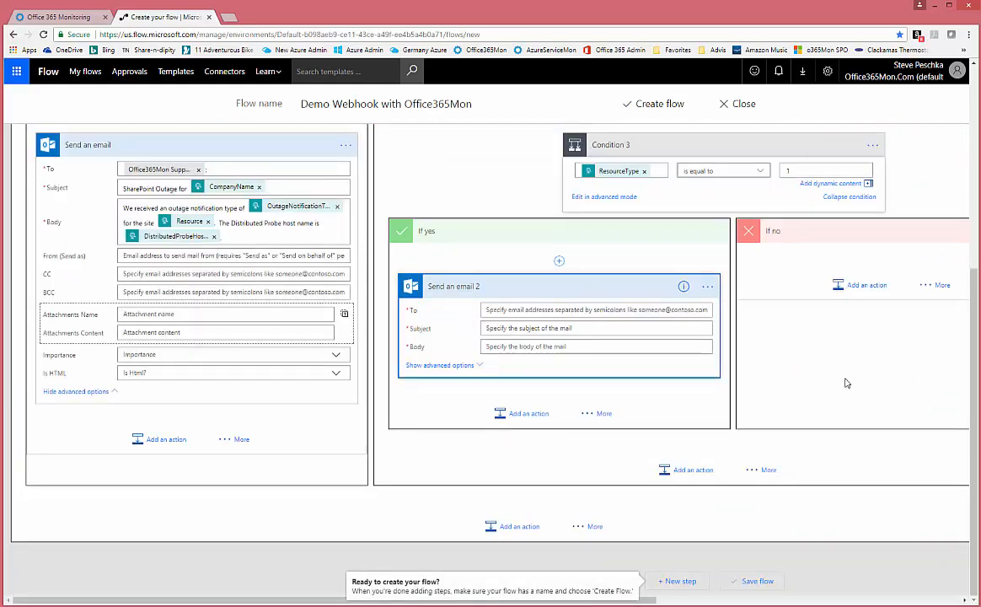
click(547, 310)
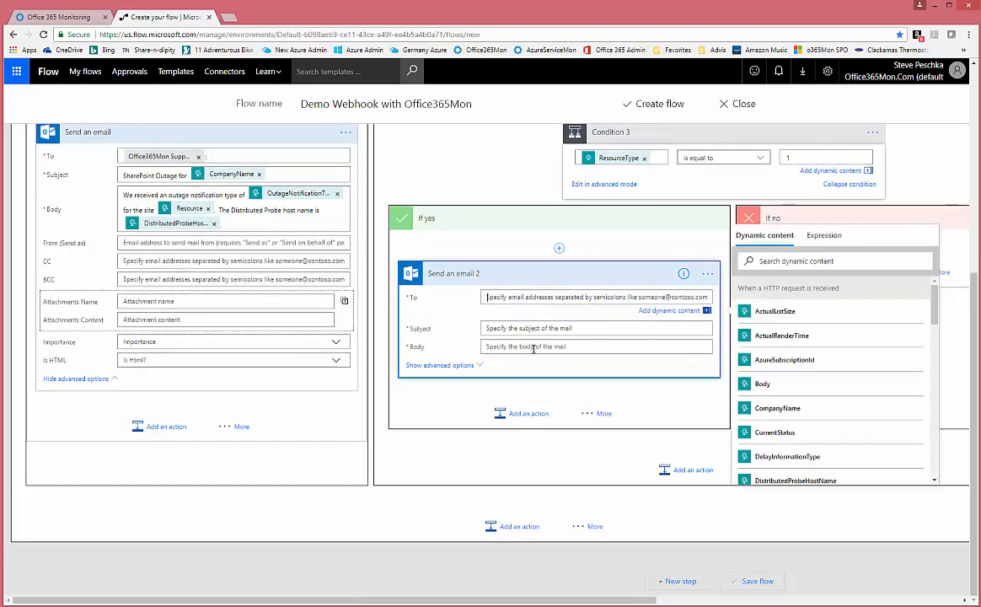
scroll(532, 366, up, 5)
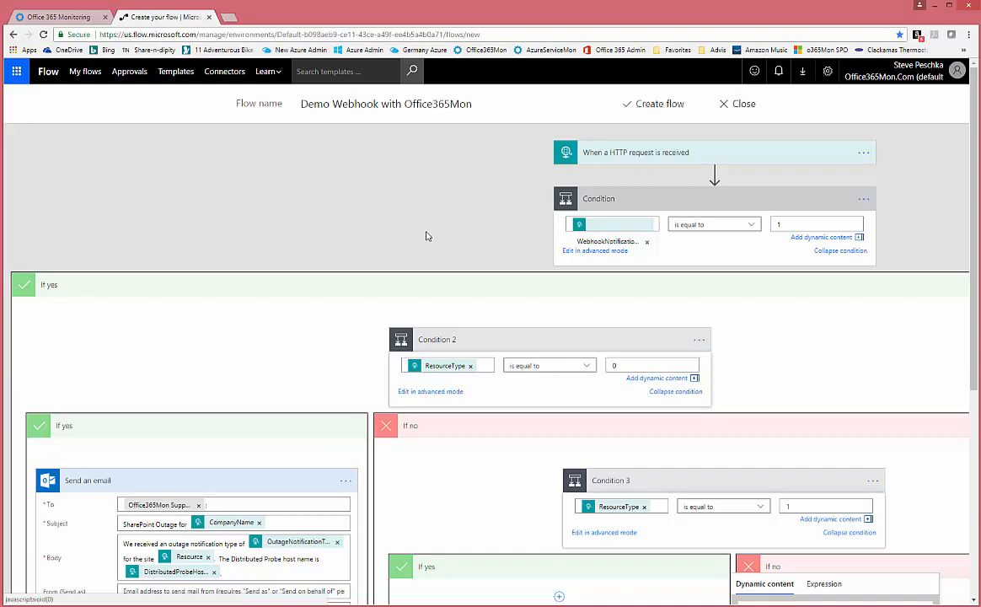
scroll(428, 234, down, 4)
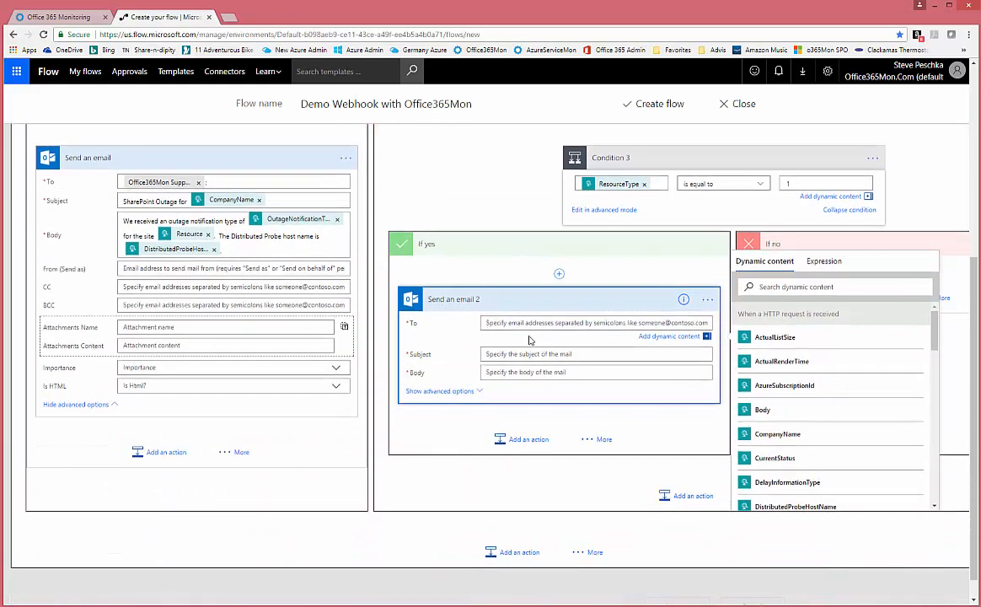
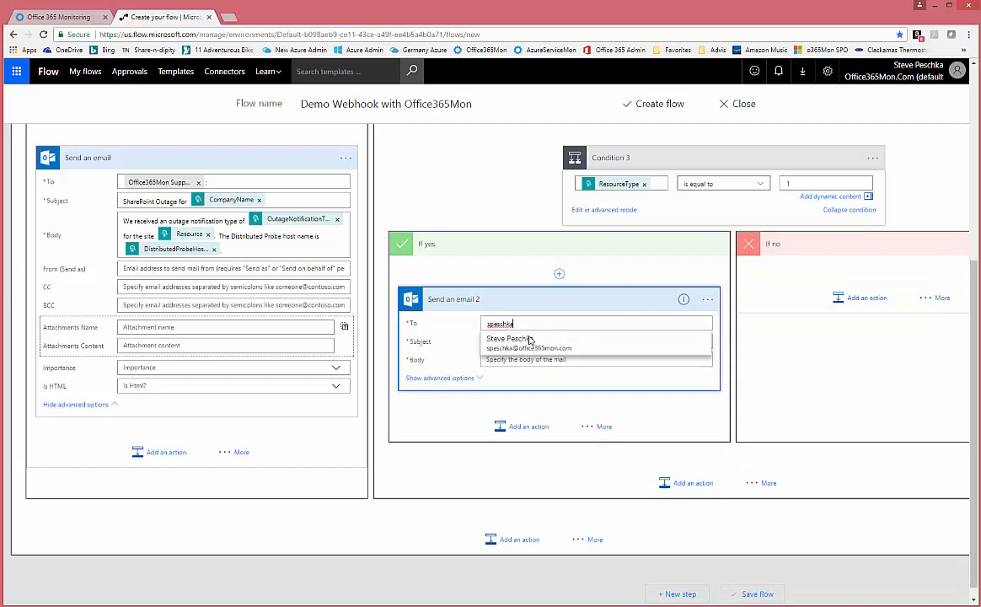
- Address the email to the suggested contact, with subject 'Email Outage' and body 'Check for email down'
click(527, 340)
click(527, 340)
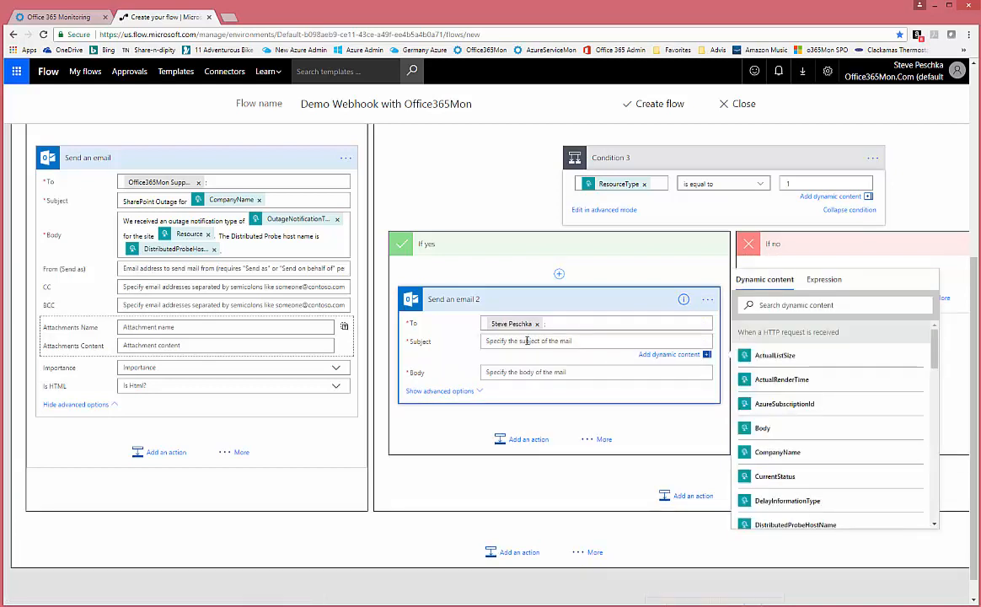
text(Email Outage)
click(522, 372)
text(Ch)
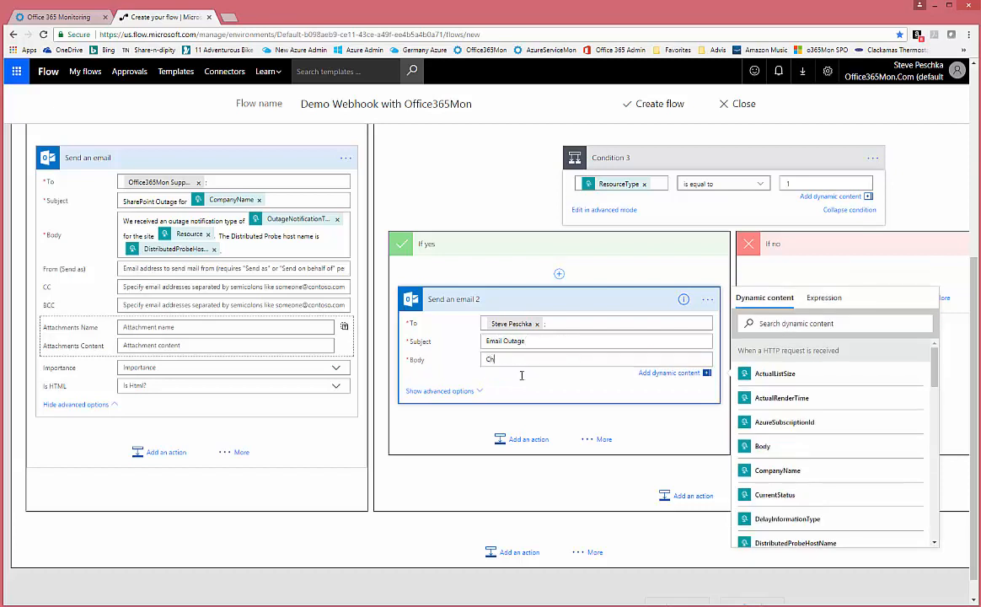
text(eck for email down)
scroll(461, 192, up, 4)
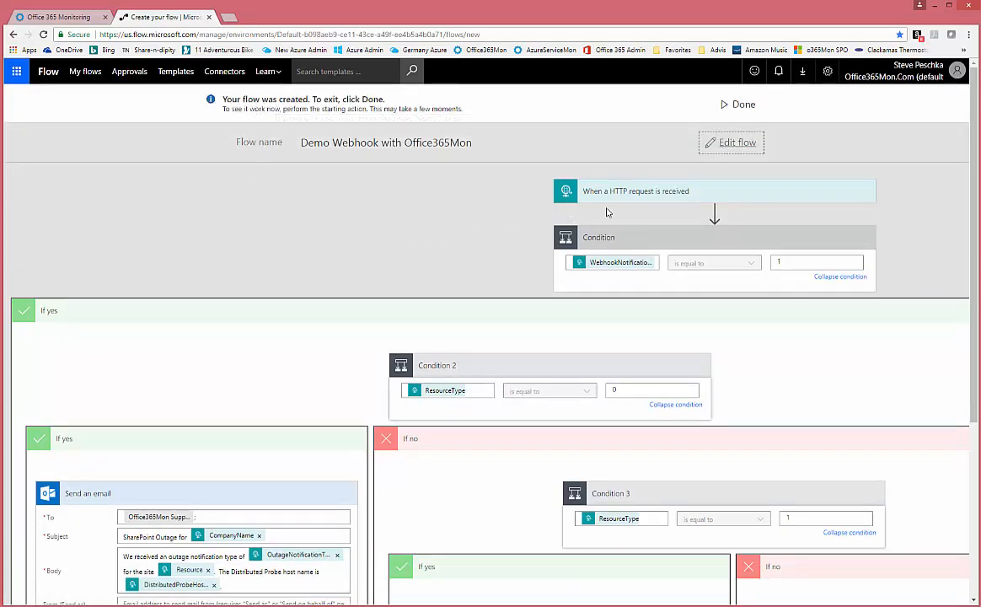
- Copy the HTTP trigger's HTTP POST URL and bring up the Office365Monitor site
click(655, 193)
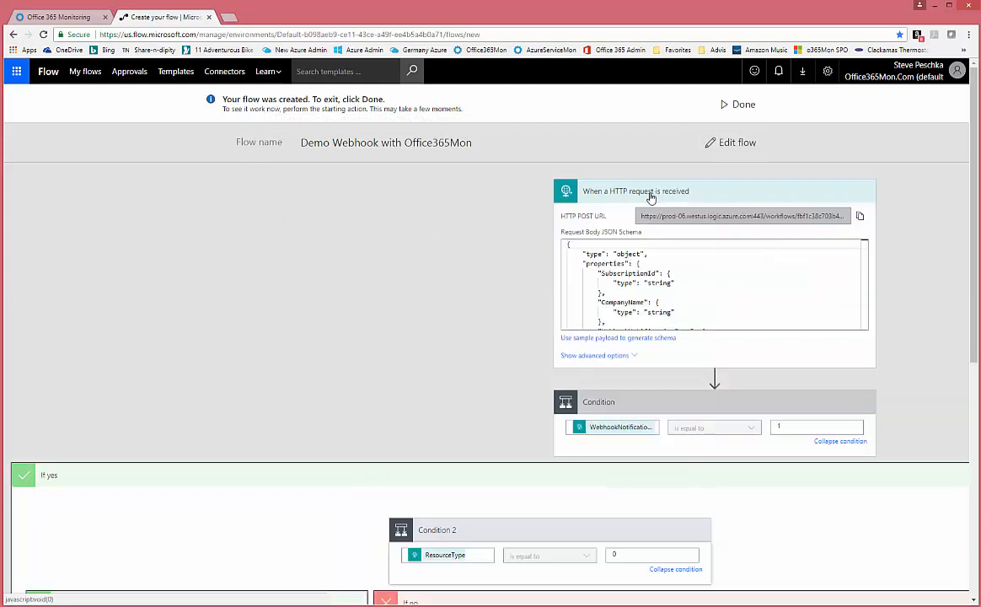
click(860, 221)
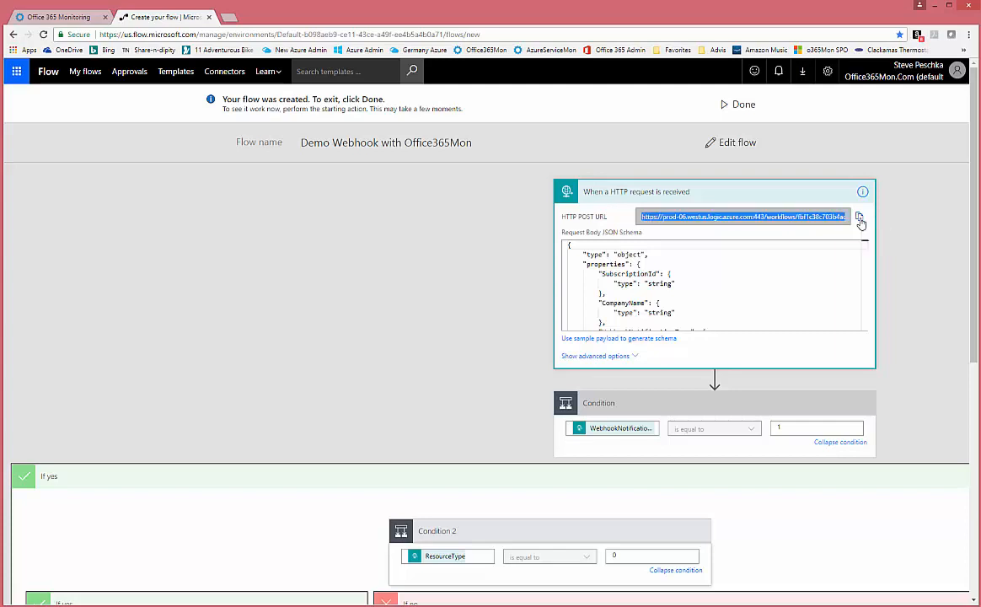
click(346, 266)
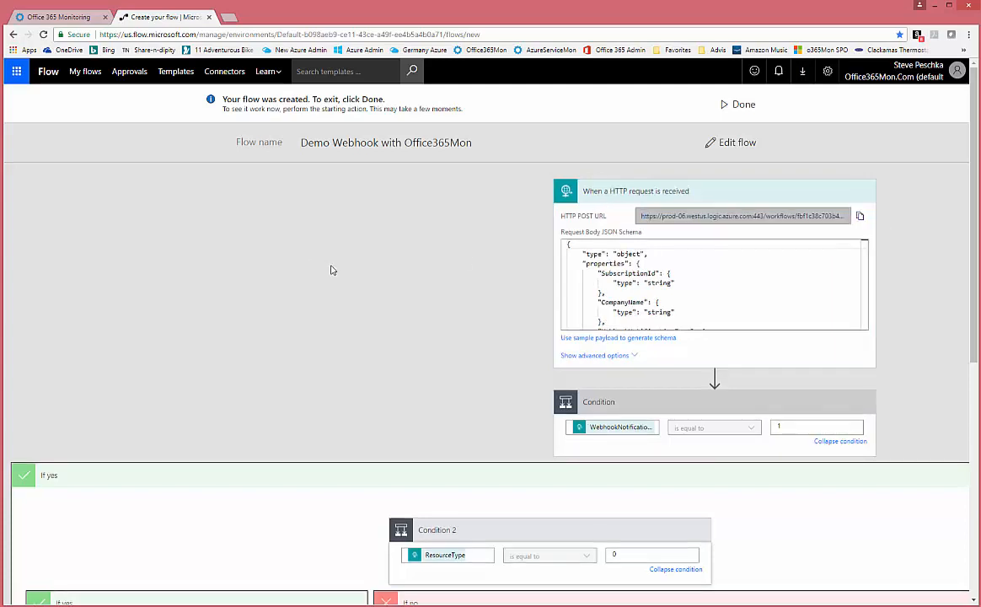
click(58, 16)
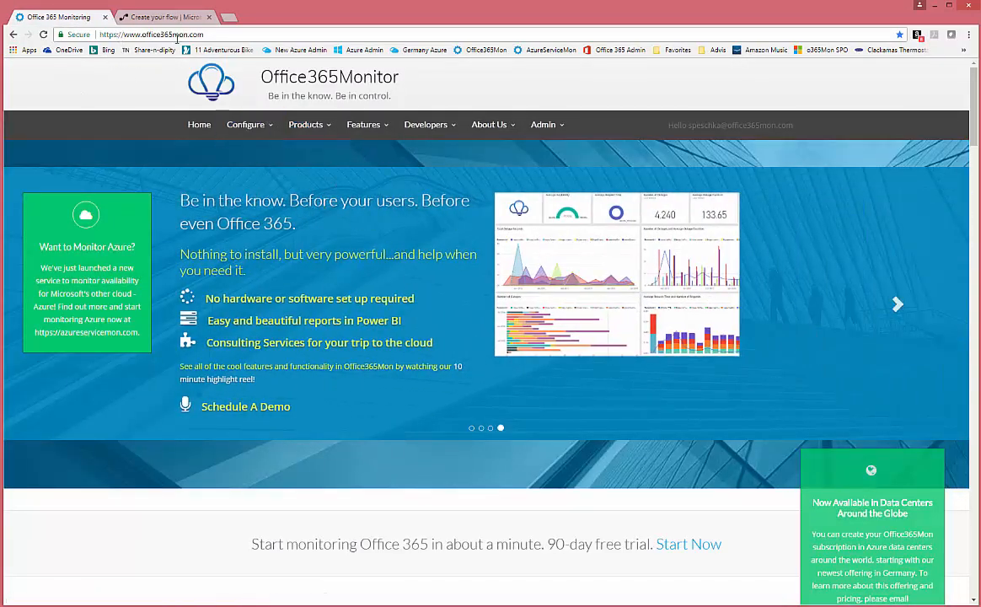
- Paste the flow URL into Office365Mon's Webhook Address and test it, getting HTTP 202 Accepted
click(247, 124)
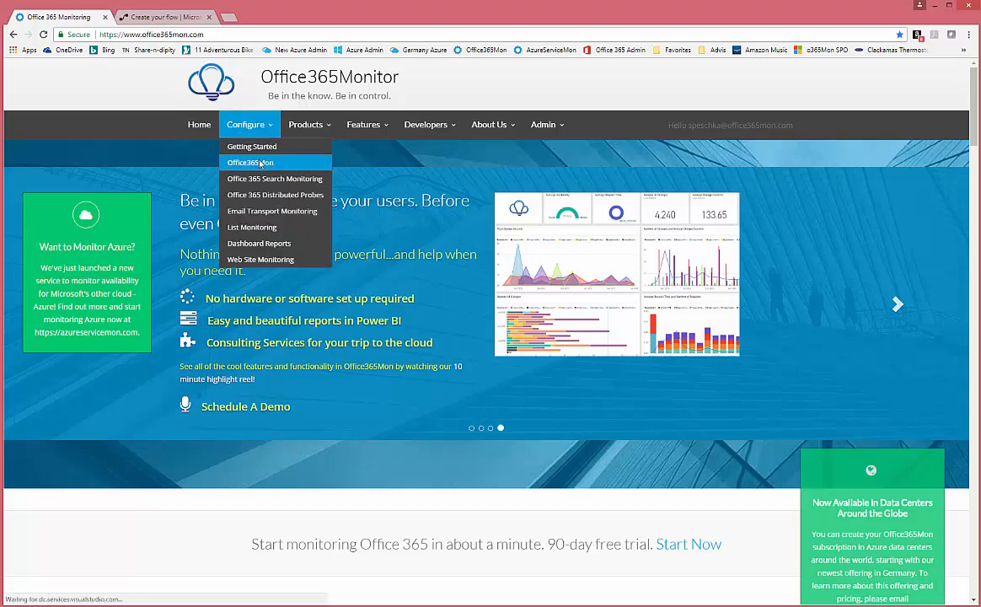
click(241, 162)
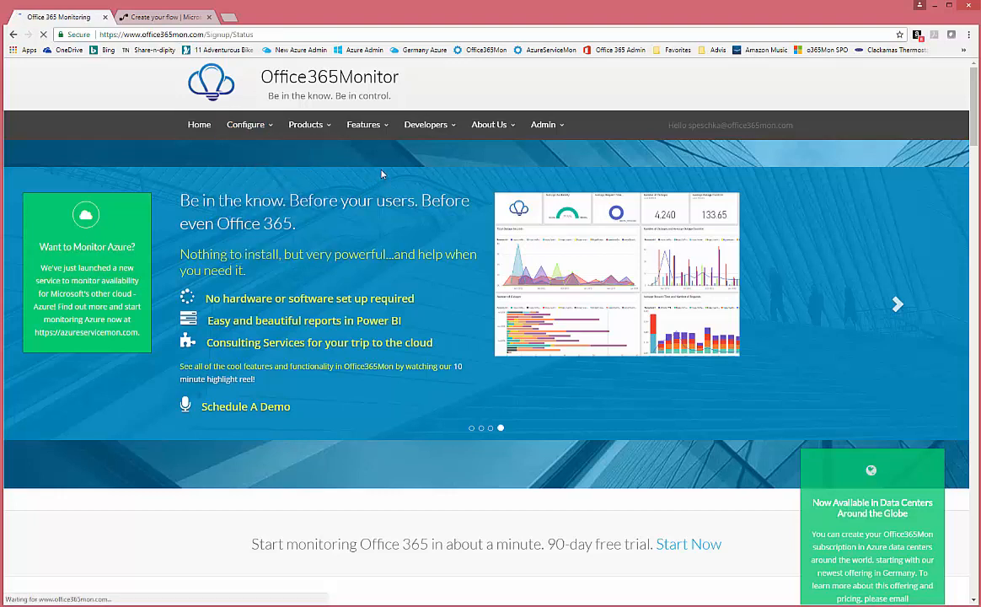
scroll(382, 169, down, 5)
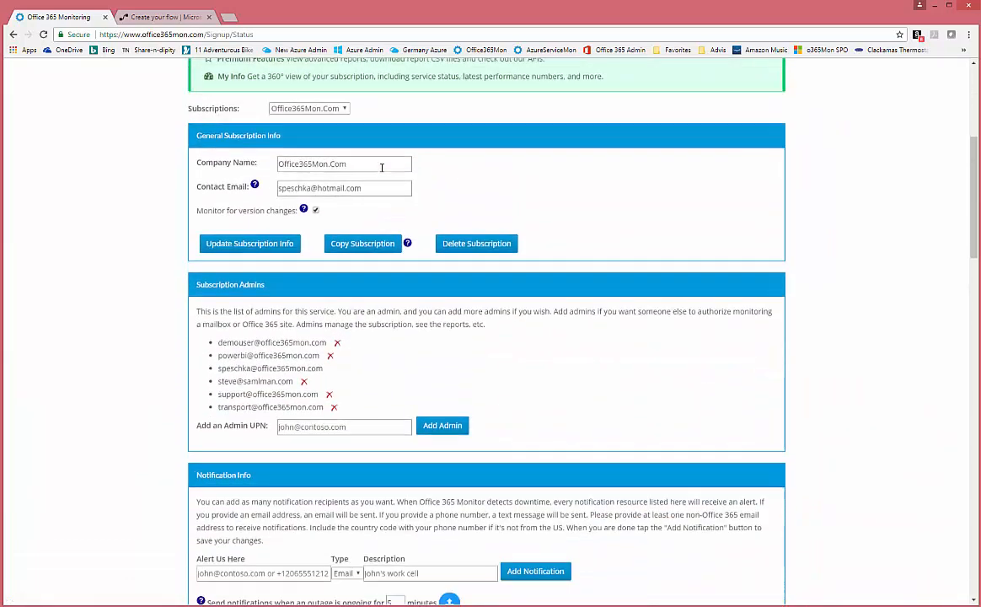
scroll(382, 168, down, 3)
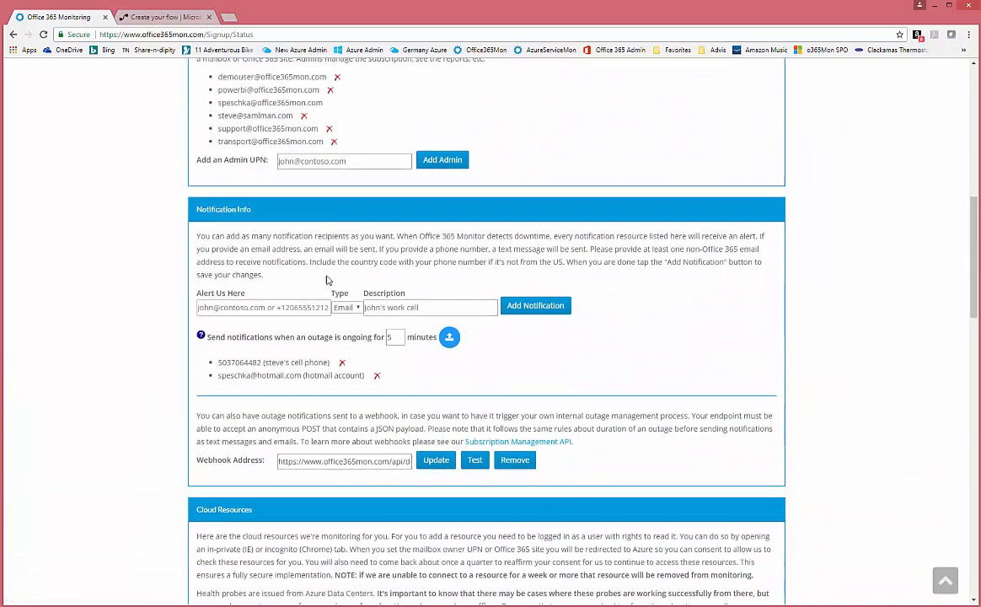
scroll(275, 291, down, 2)
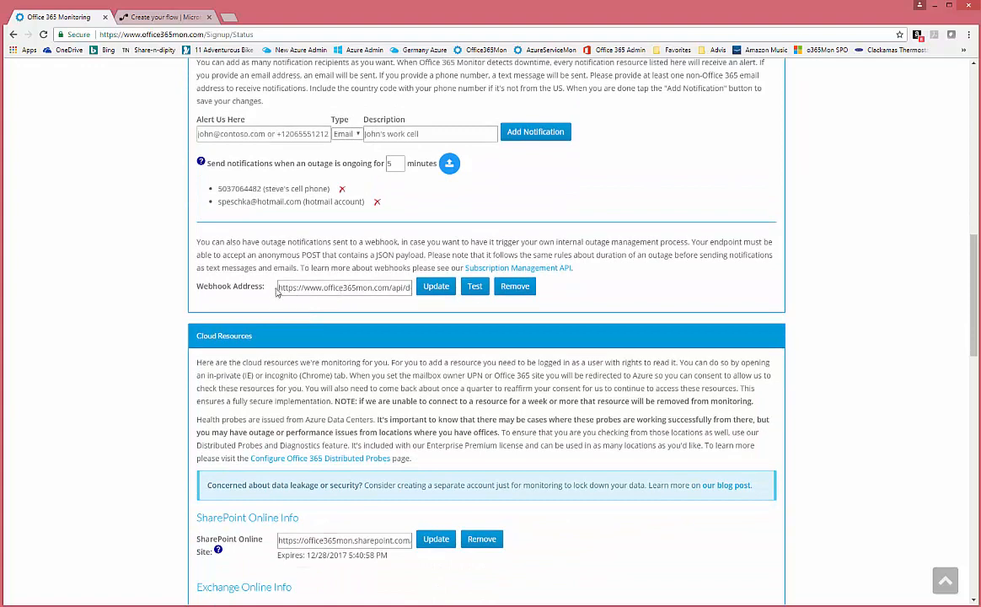
drag(279, 287, 517, 381)
key(ctrl+v)
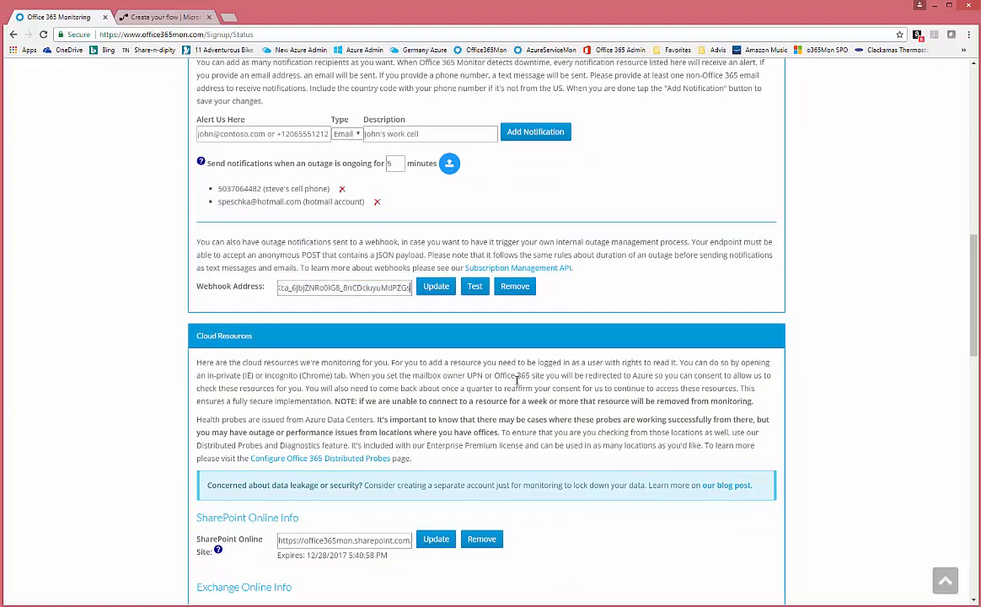
click(474, 288)
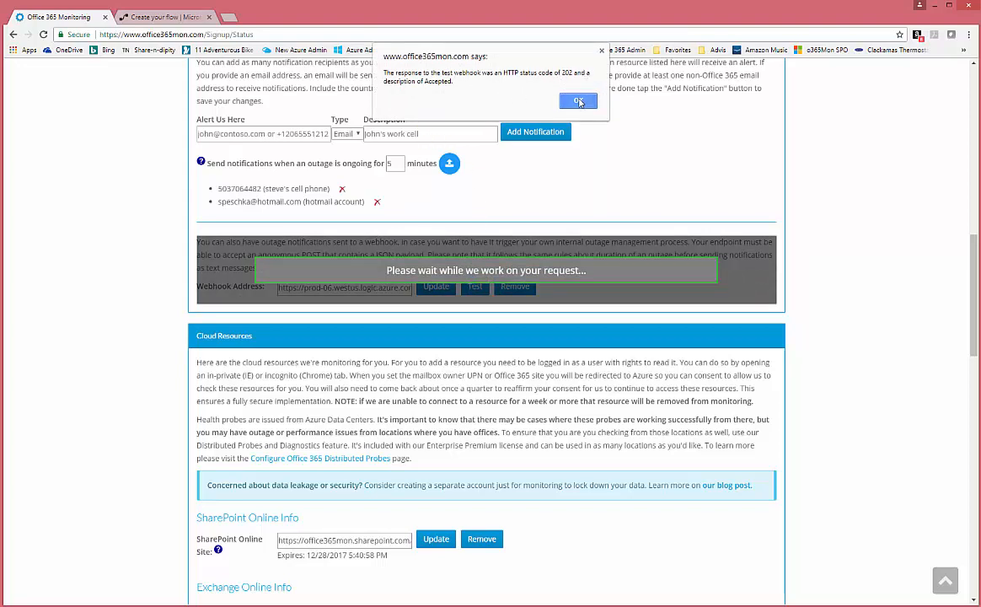
click(578, 102)
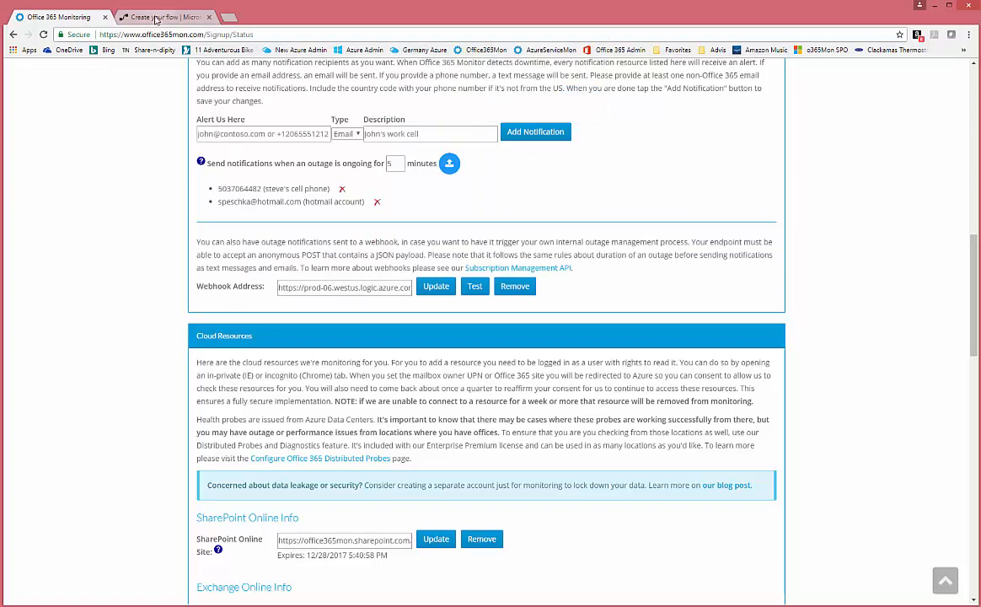
- Finish the webhook flow and open Office365Mon Outage Notification Routing from My flows
click(156, 19)
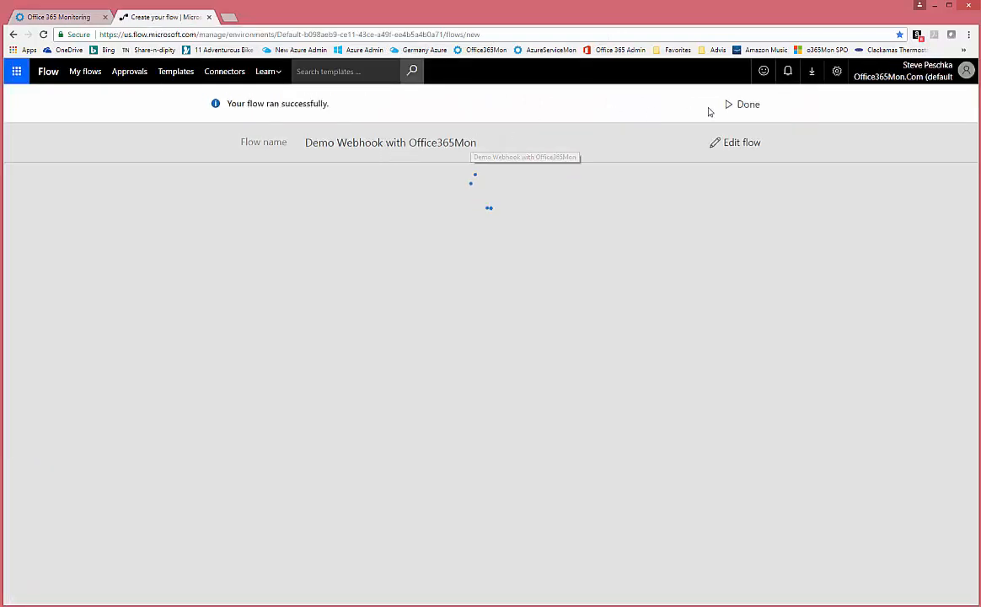
click(744, 107)
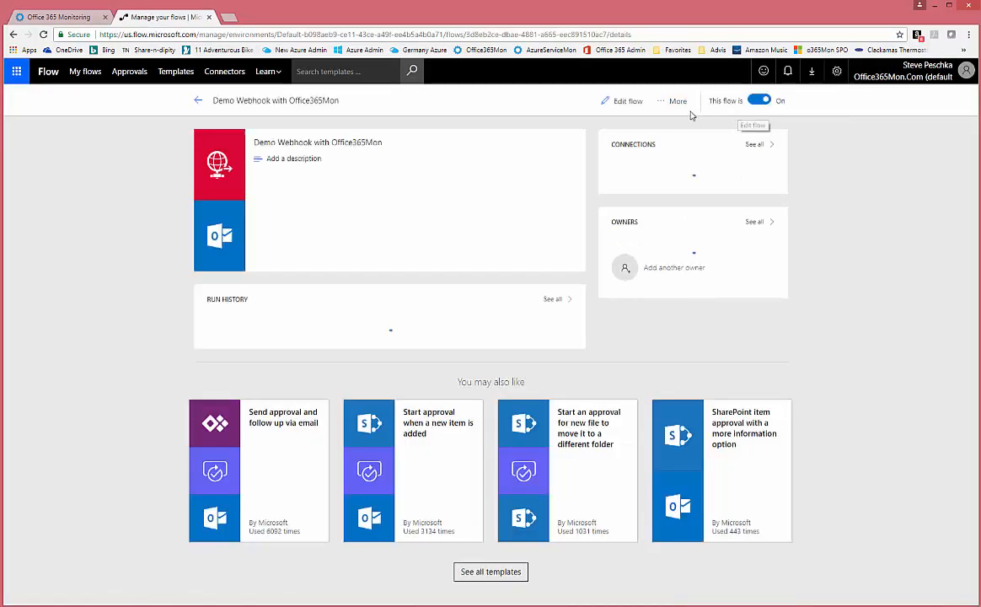
click(199, 103)
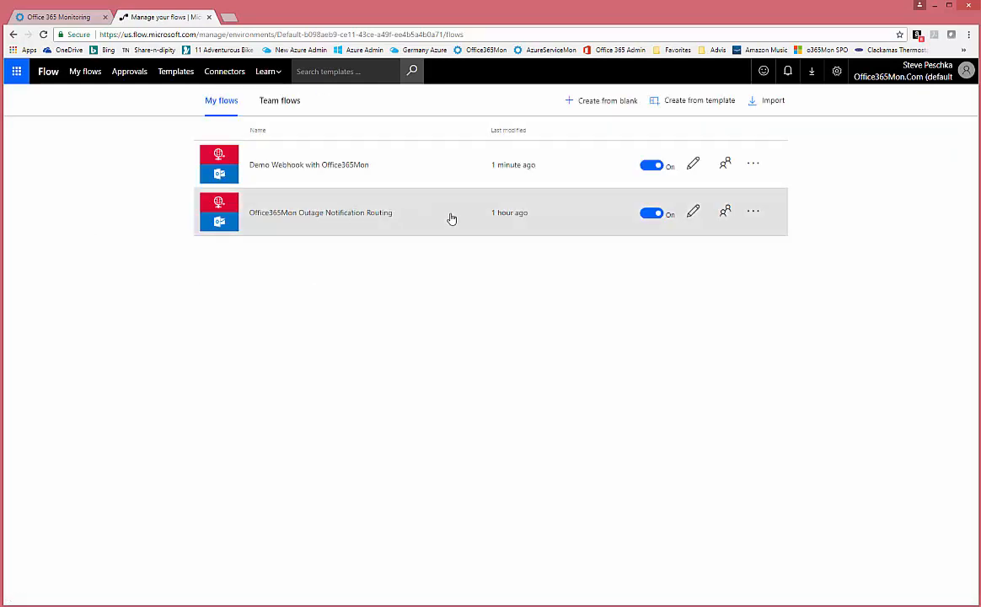
click(410, 220)
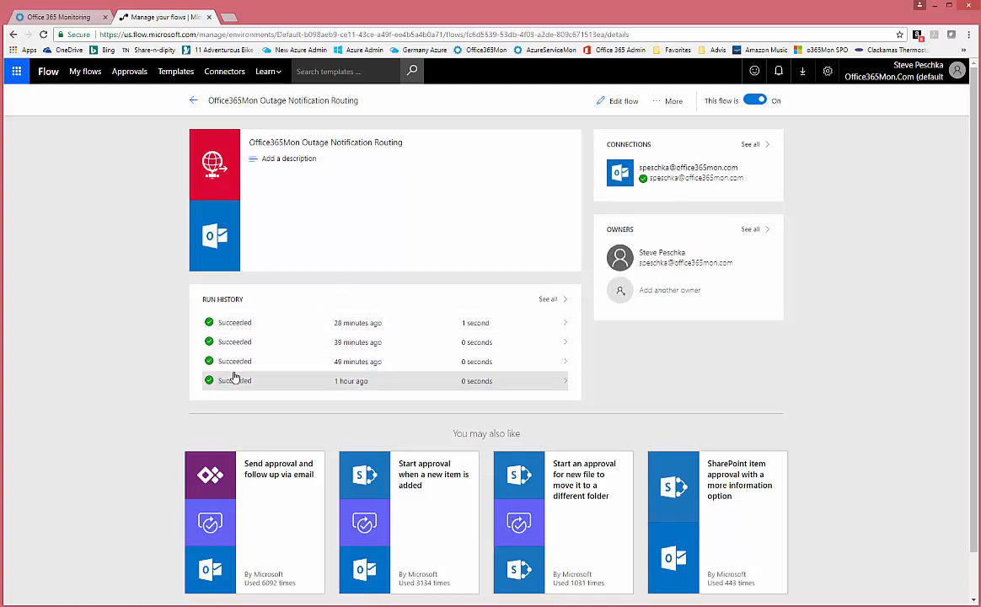
- Open the latest Succeeded run and expand Condition 2 and the Send an email step's details
click(235, 327)
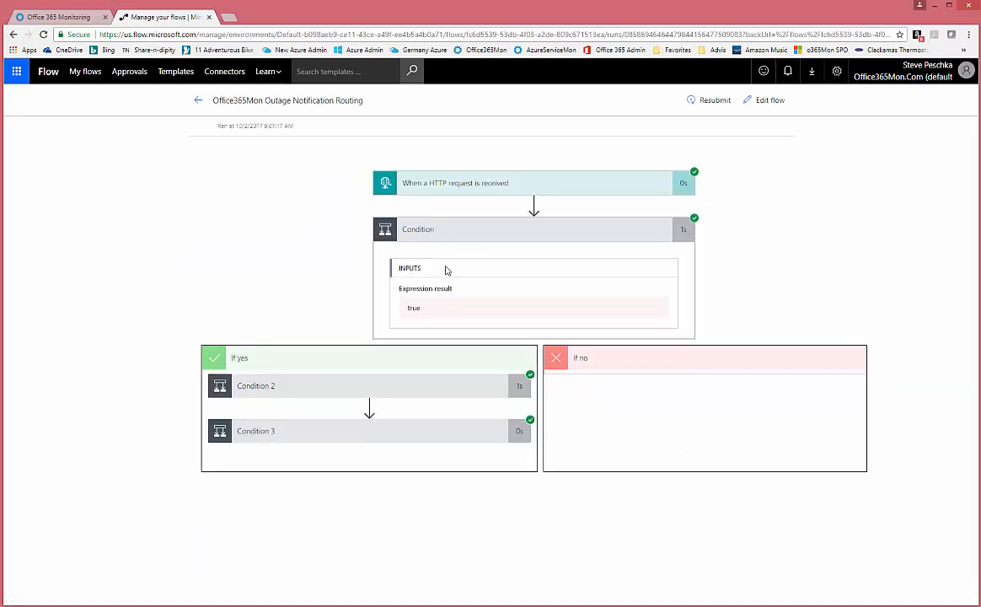
click(300, 392)
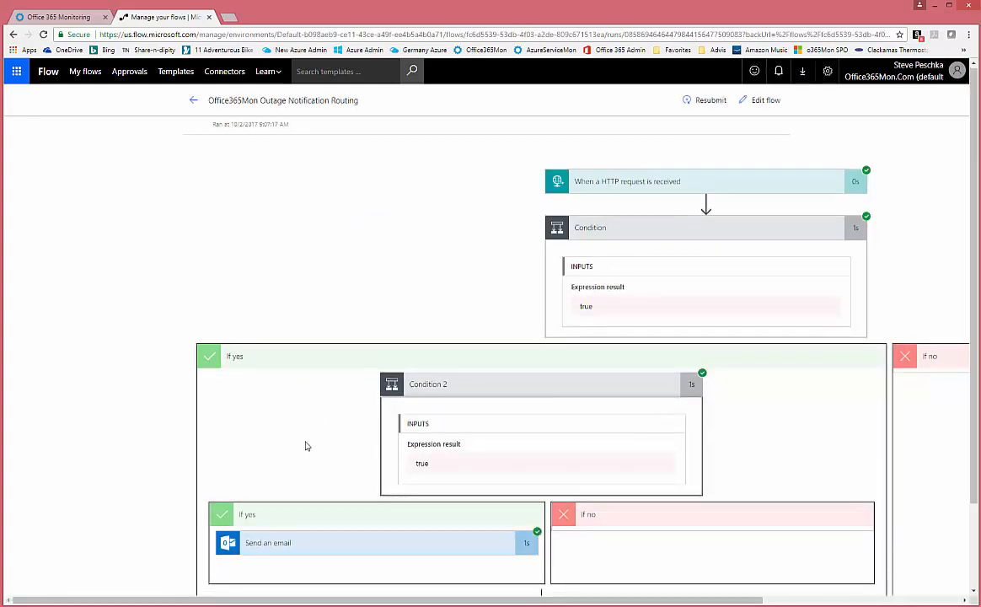
scroll(305, 446, down, 2)
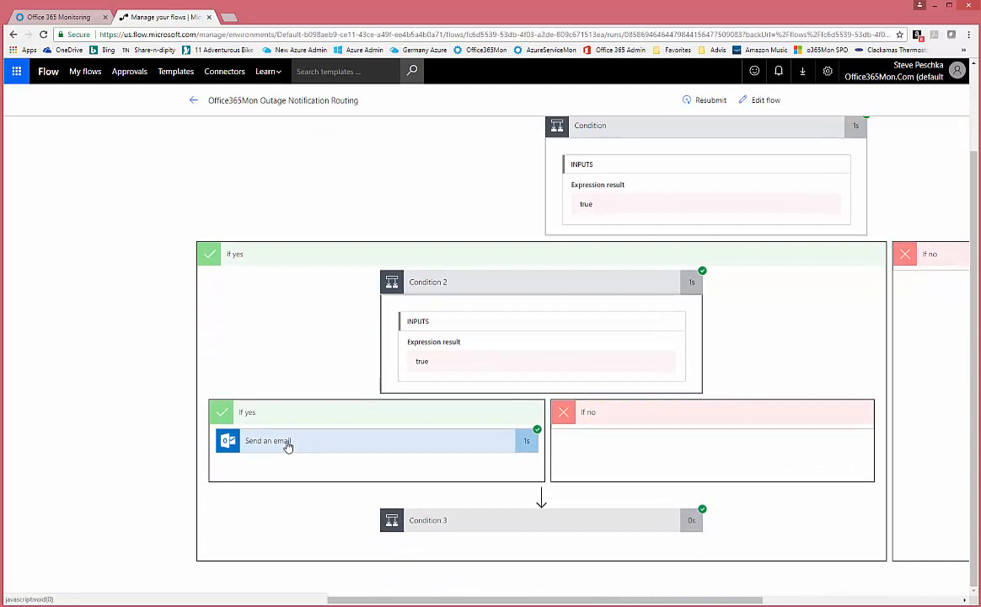
click(287, 446)
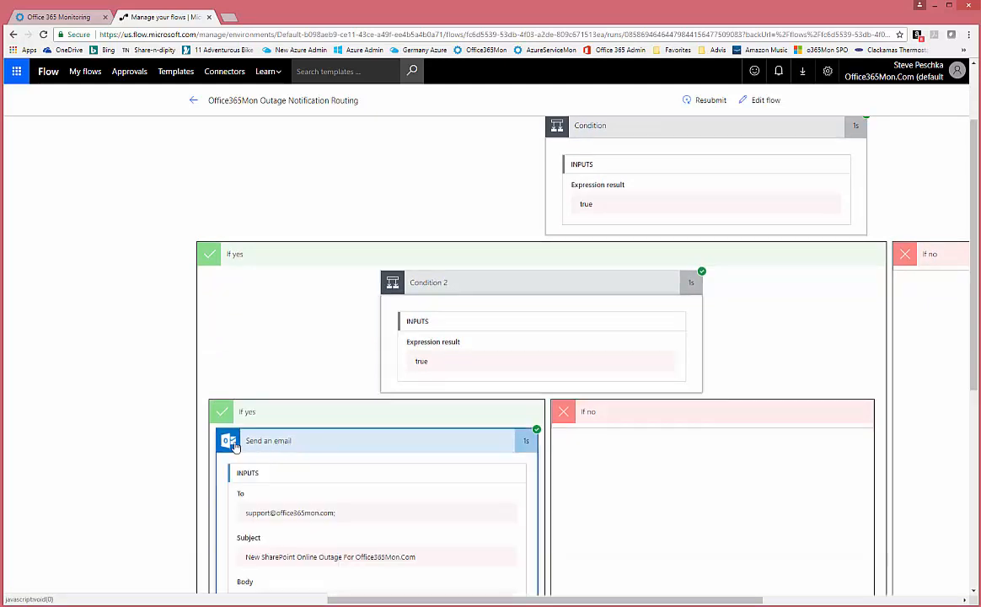
scroll(122, 426, down, 4)
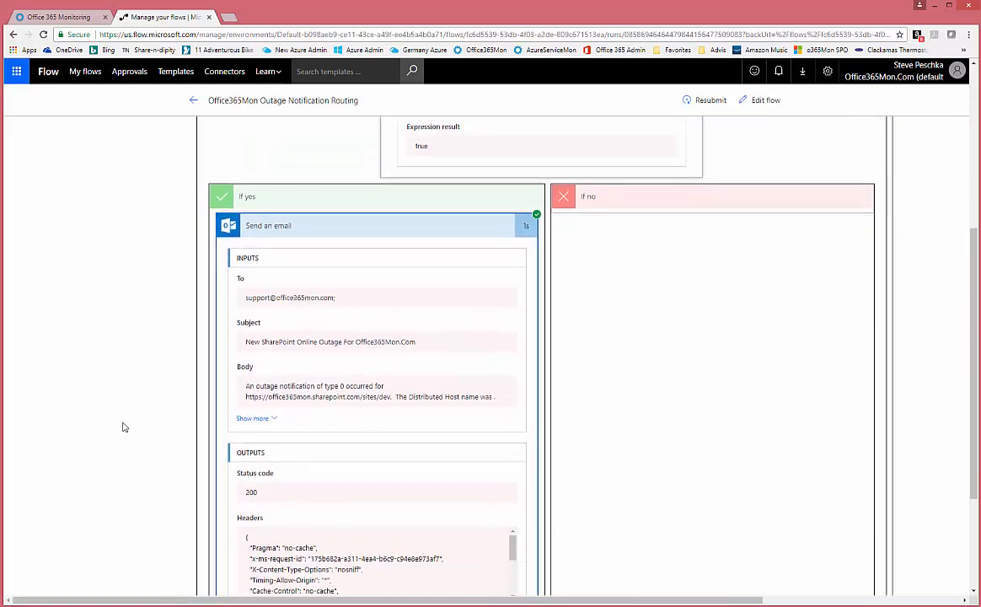
scroll(169, 348, down, 3)
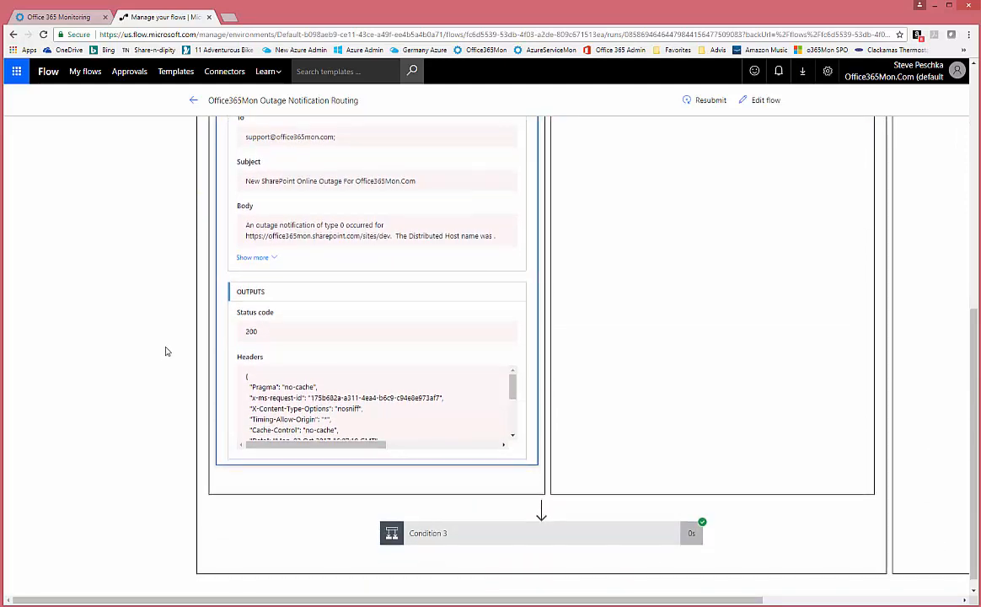
scroll(175, 344, up, 1)
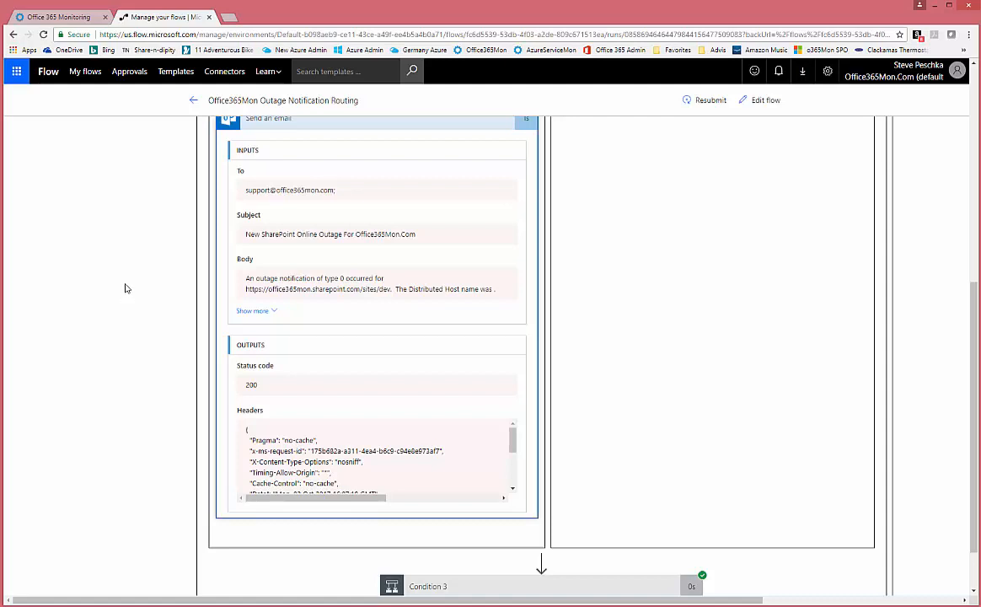
scroll(125, 288, up, 4)
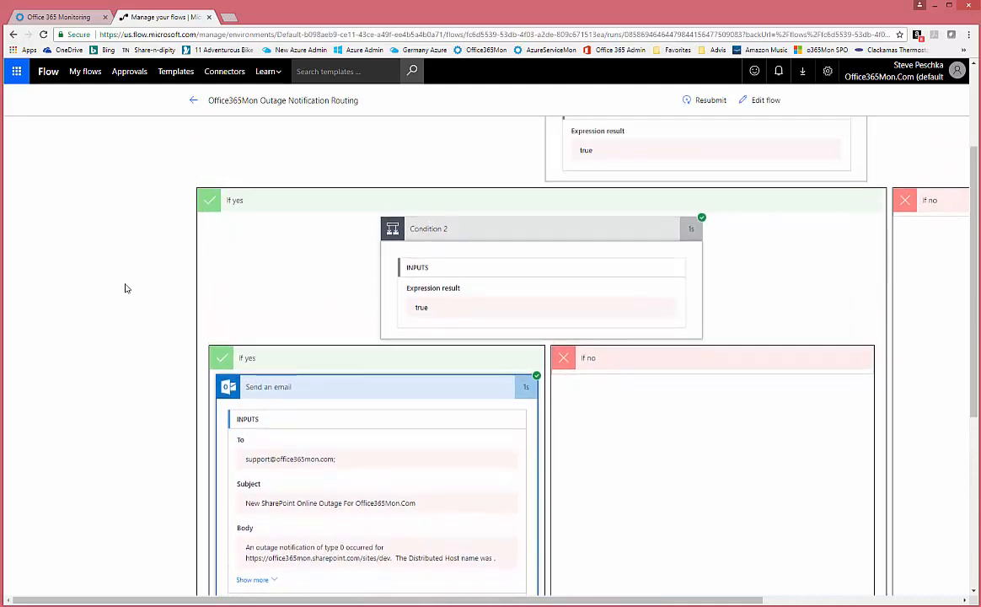
scroll(124, 288, up, 2)
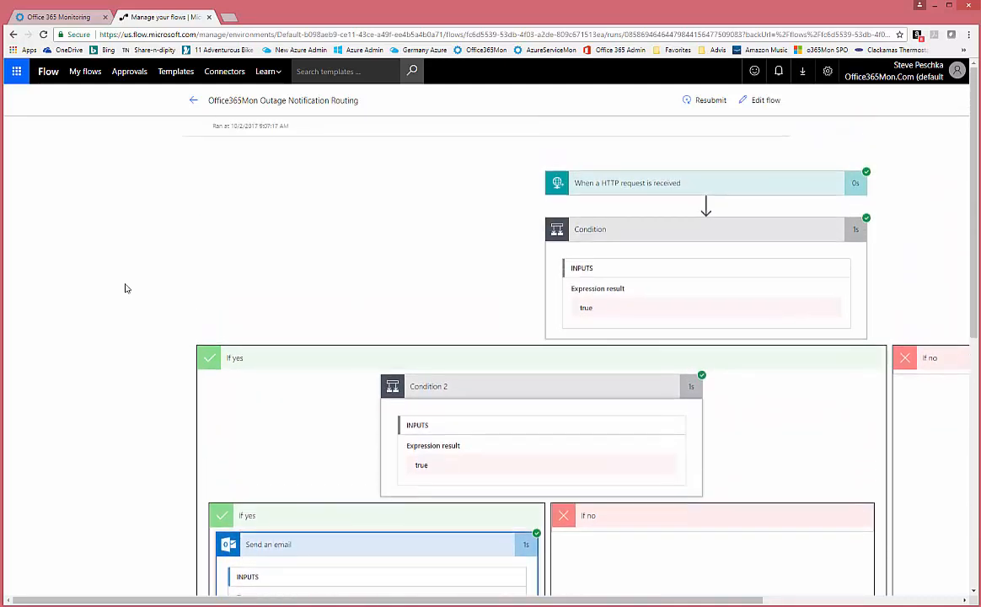